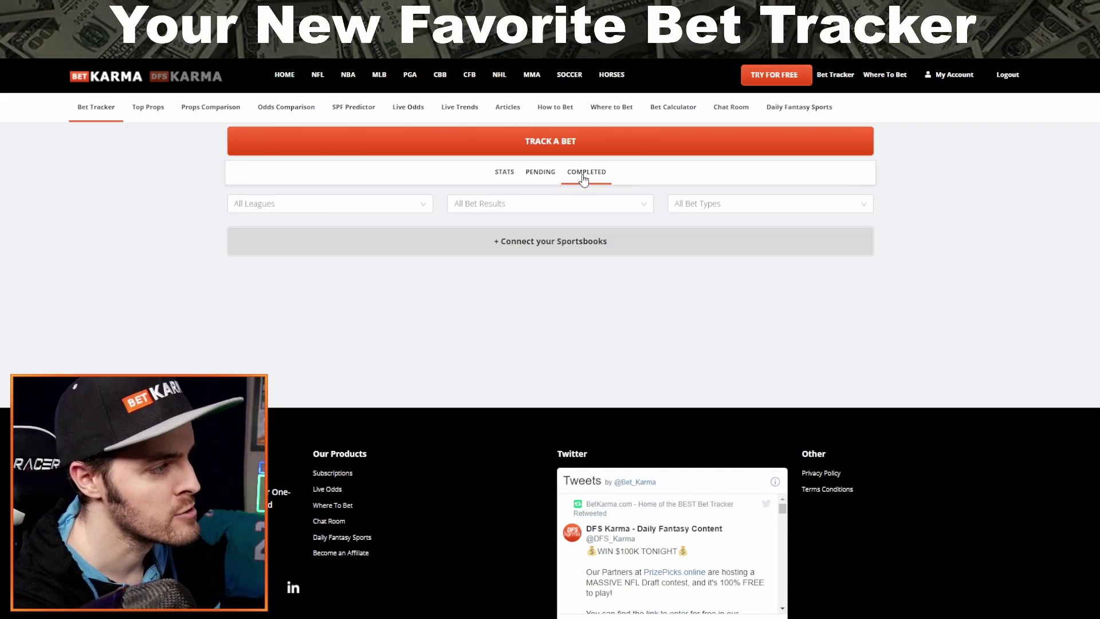
Step: Show the Stats overview and highlight its Yesterday and Parlays Last 30 figures
{"action": "left_click", "coordinate": [501, 180]}
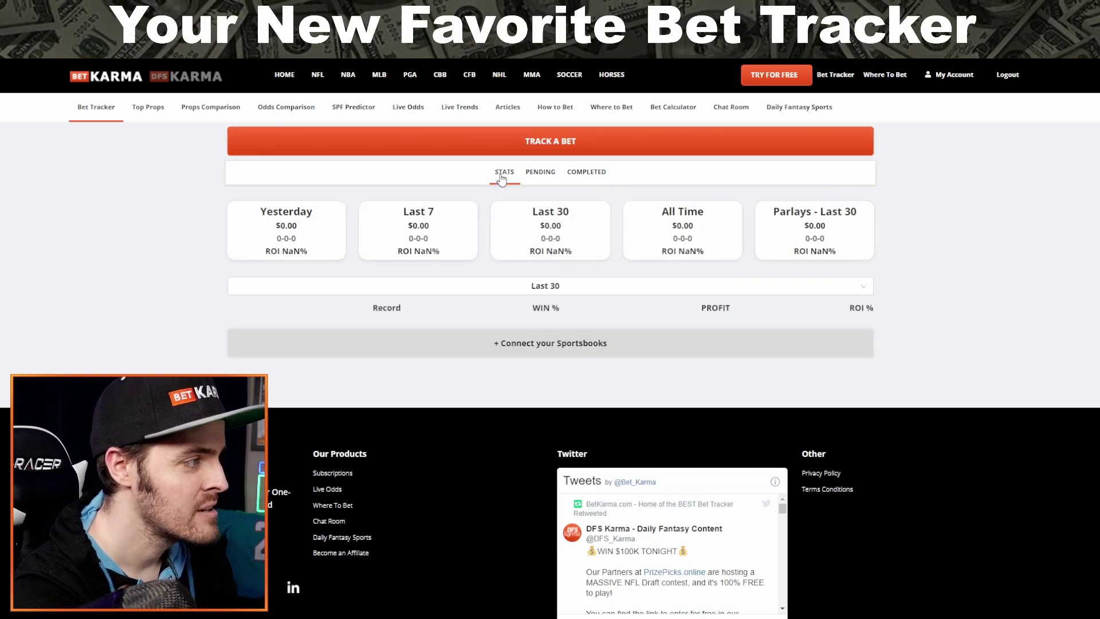
{"action": "left_click_drag", "start_coordinate": [294, 227], "coordinate": [267, 231]}
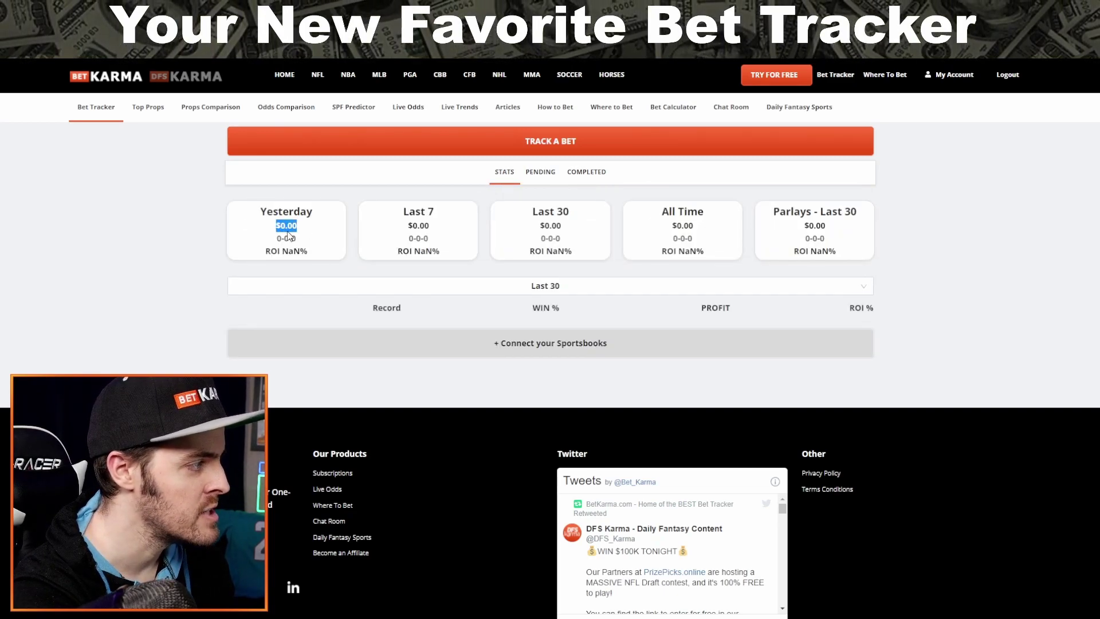
{"action": "triple_click", "coordinate": [283, 237]}
{"action": "left_click", "coordinate": [445, 239]}
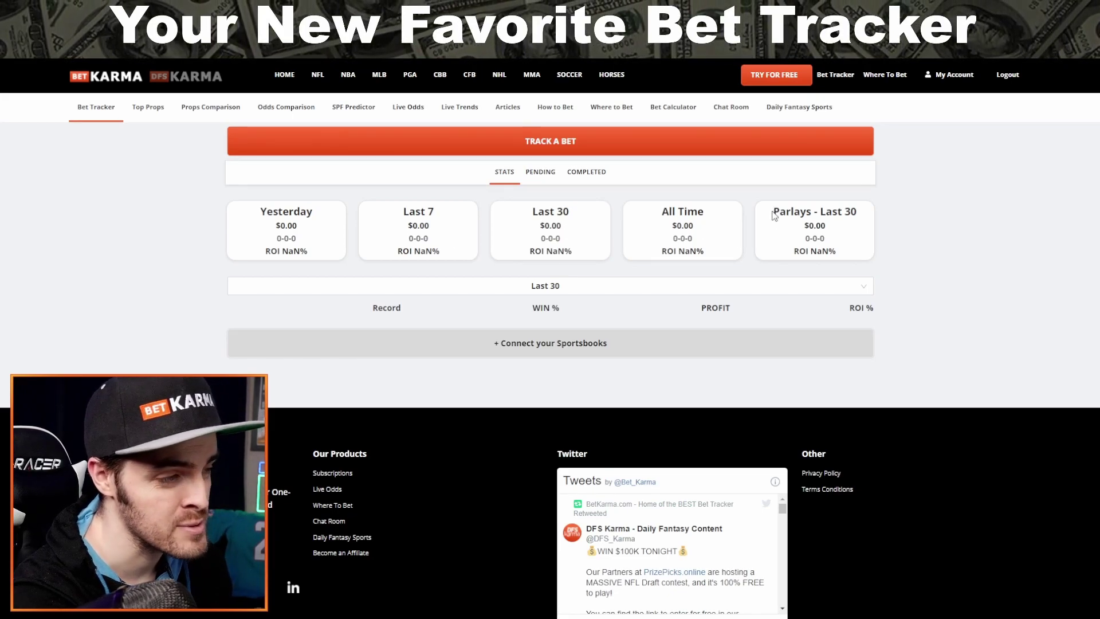
{"action": "left_click_drag", "start_coordinate": [773, 215], "coordinate": [863, 234]}
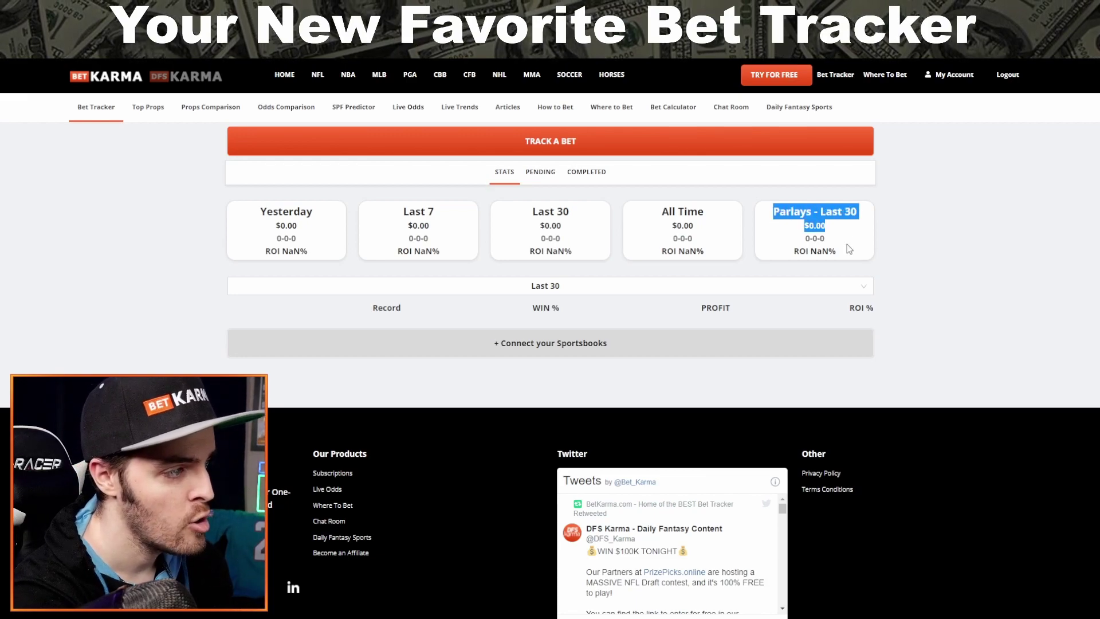
Step: Change the record table period from Last 30 to Last 7
{"action": "left_click", "coordinate": [863, 288]}
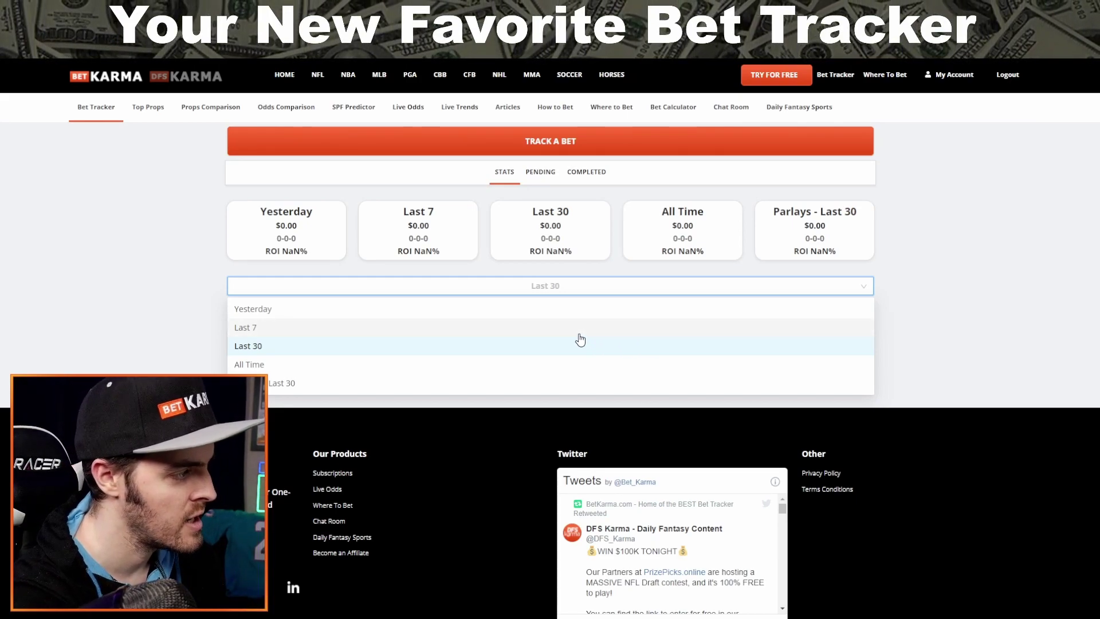
{"action": "left_click", "coordinate": [627, 290]}
{"action": "left_click", "coordinate": [624, 290]}
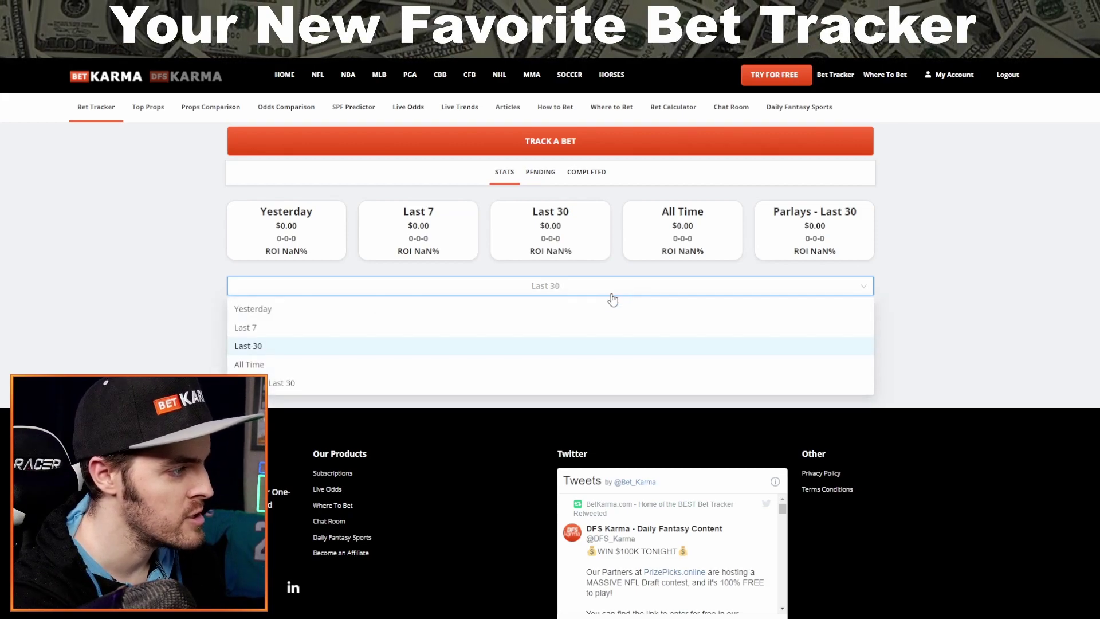
{"action": "left_click", "coordinate": [475, 330]}
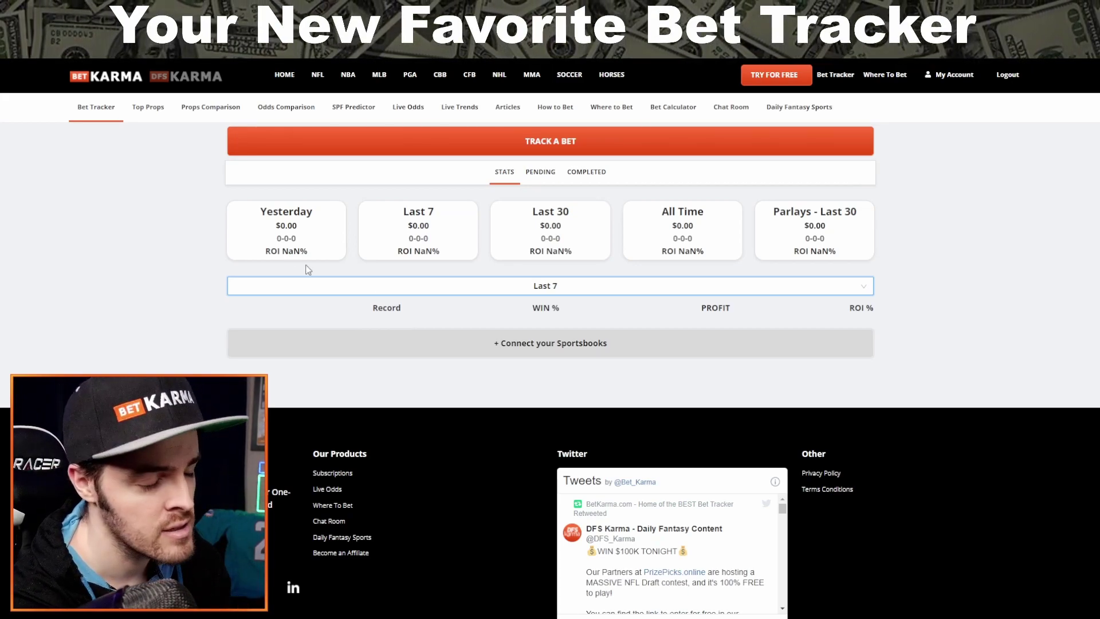
{"action": "left_click_drag", "start_coordinate": [277, 227], "coordinate": [342, 245]}
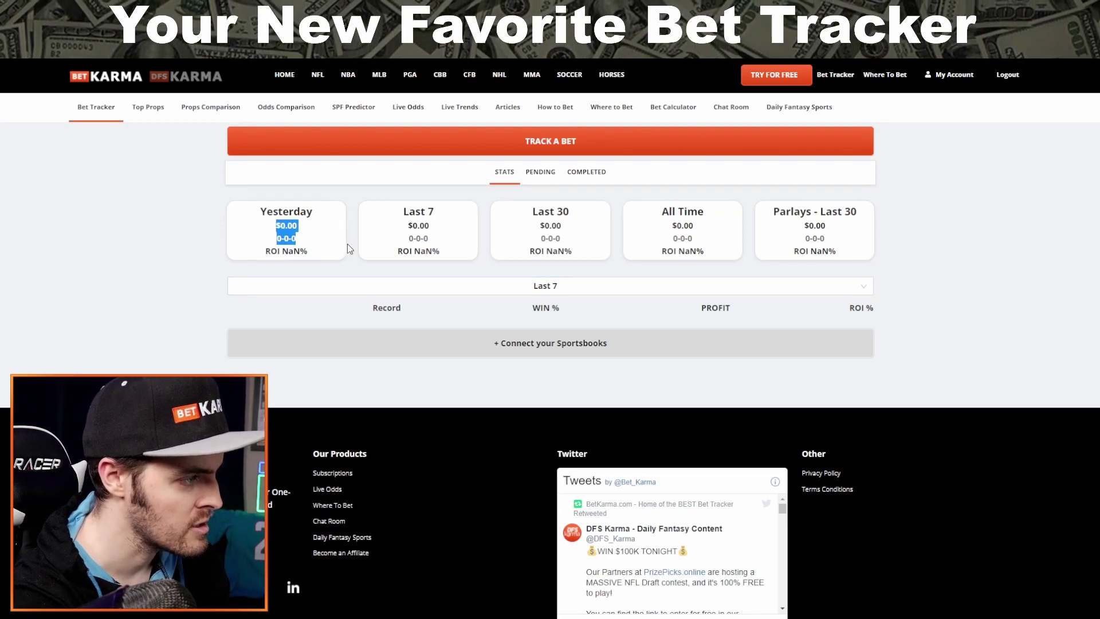
{"action": "left_click", "coordinate": [450, 256]}
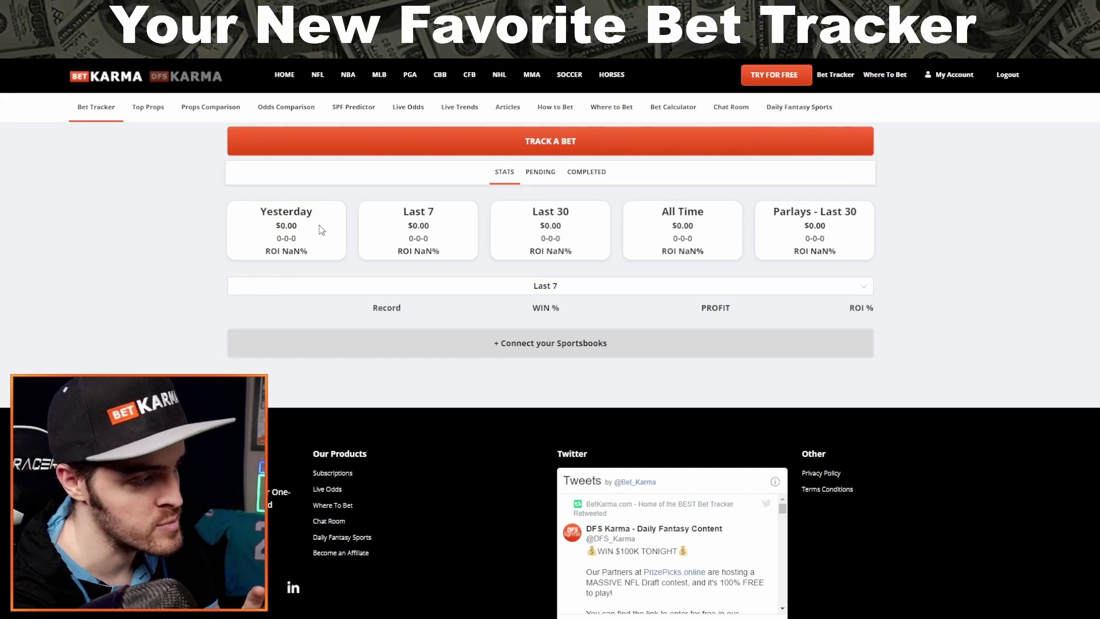
Step: Check the Yesterday profit and keep Last 7 as the record table period
{"action": "left_click_drag", "start_coordinate": [309, 229], "coordinate": [268, 231]}
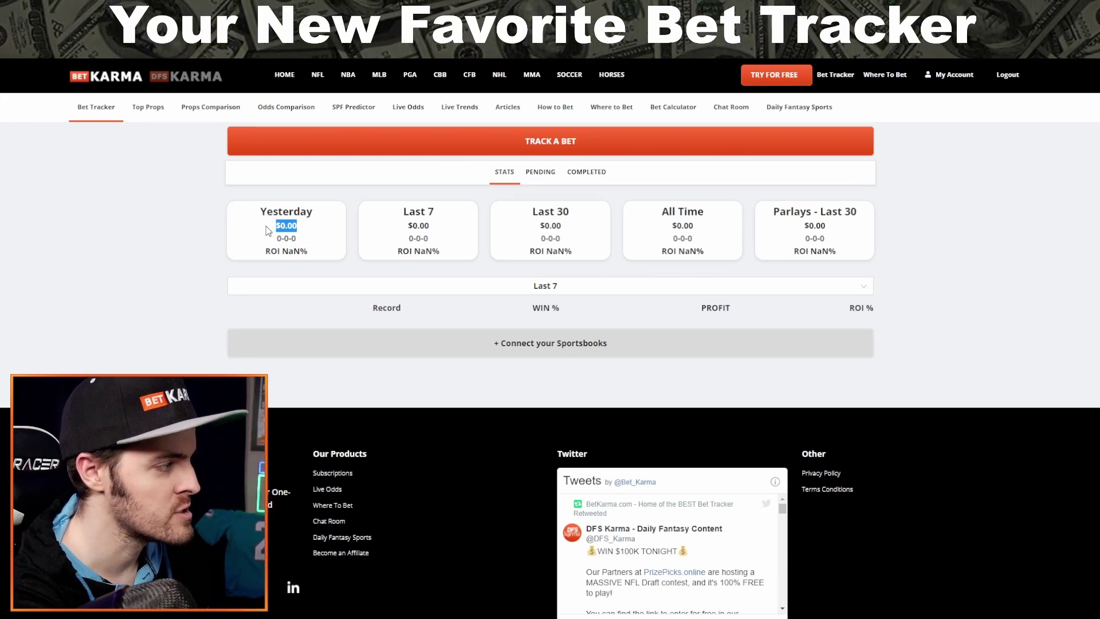
{"action": "left_click", "coordinate": [303, 232]}
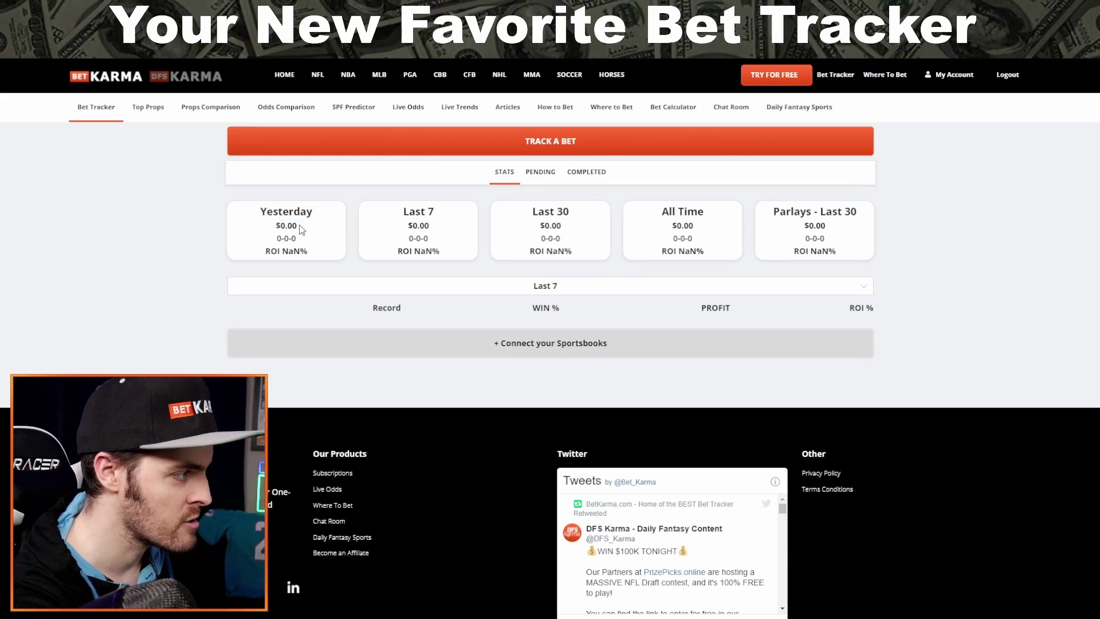
{"action": "left_click", "coordinate": [494, 289]}
{"action": "left_click", "coordinate": [301, 327]}
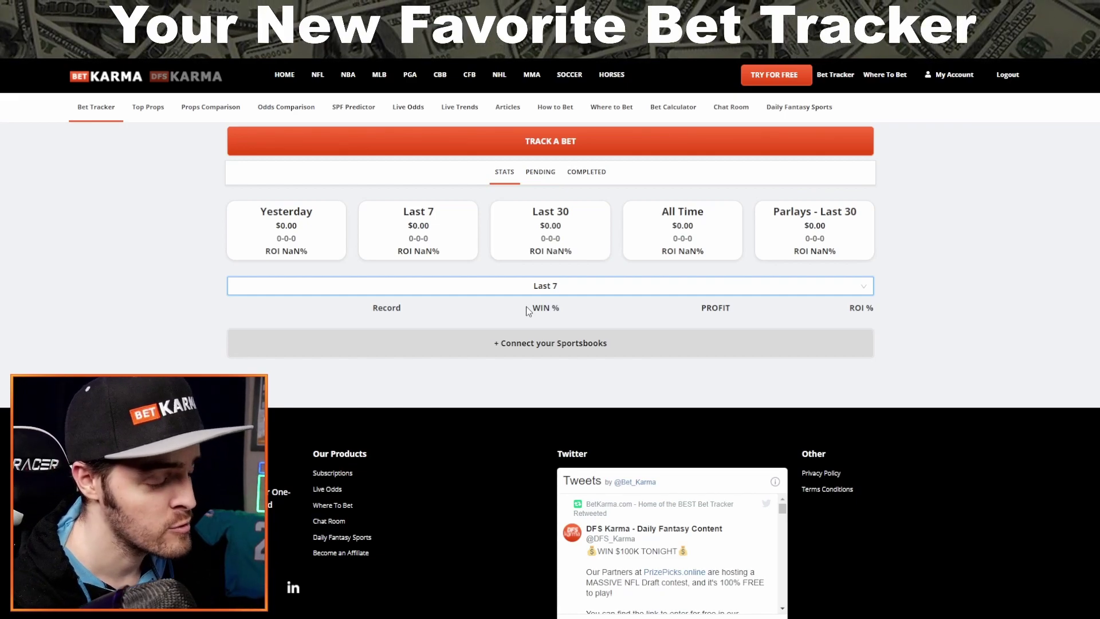
Step: View the pending bets, glance at completed bets, then return to pending
{"action": "left_click", "coordinate": [533, 181]}
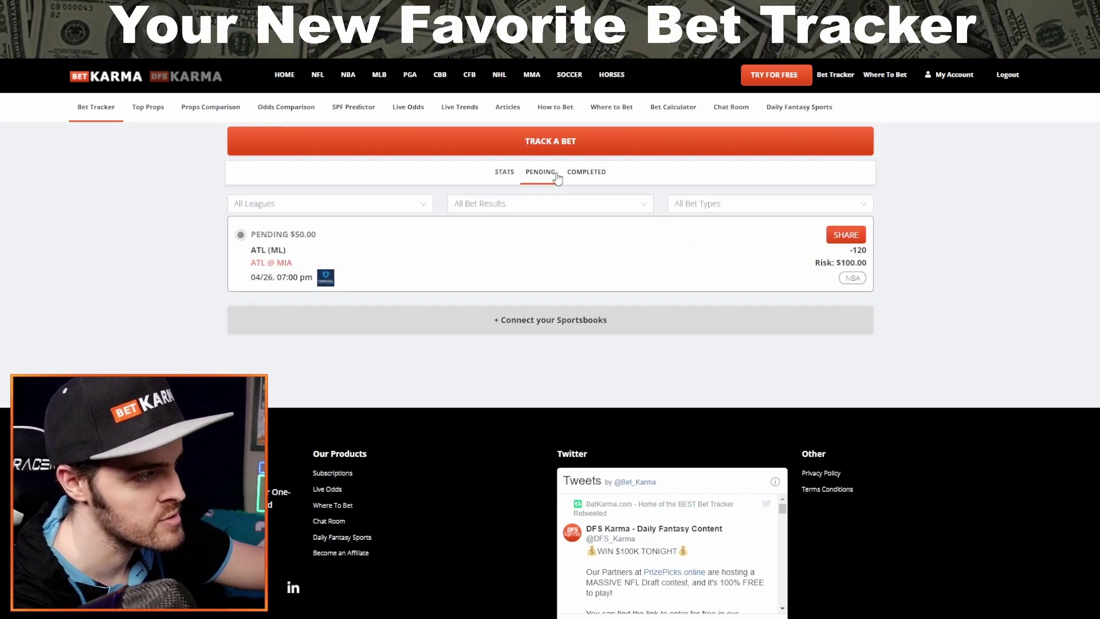
{"action": "left_click", "coordinate": [574, 178]}
{"action": "left_click", "coordinate": [547, 178]}
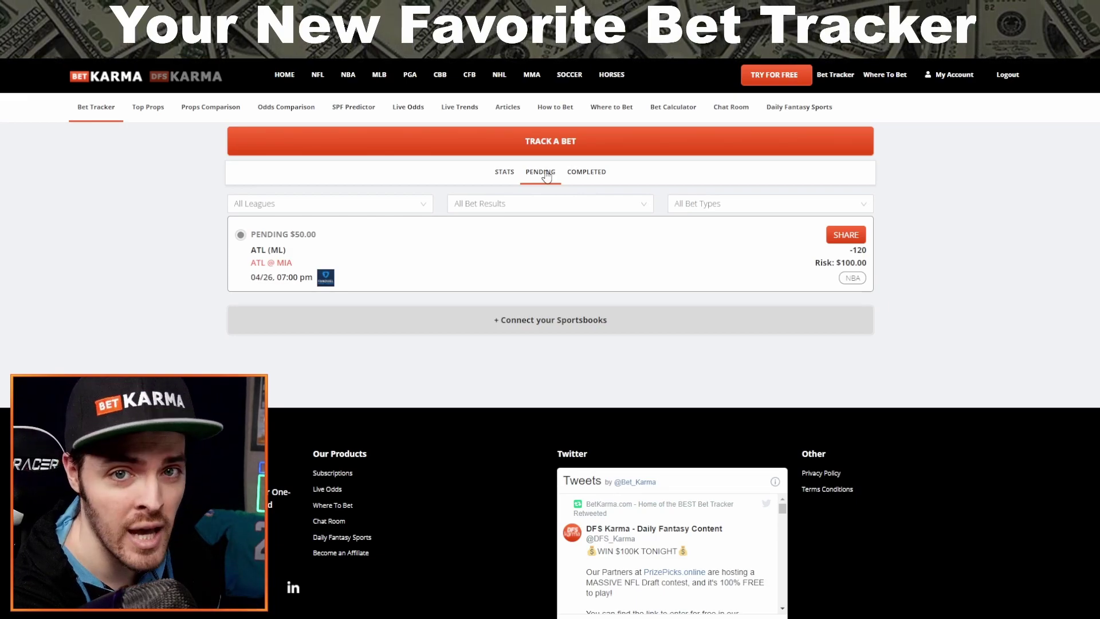
Step: Move from the stats overview through pending bets to the empty completed bets list
{"action": "left_click", "coordinate": [496, 175]}
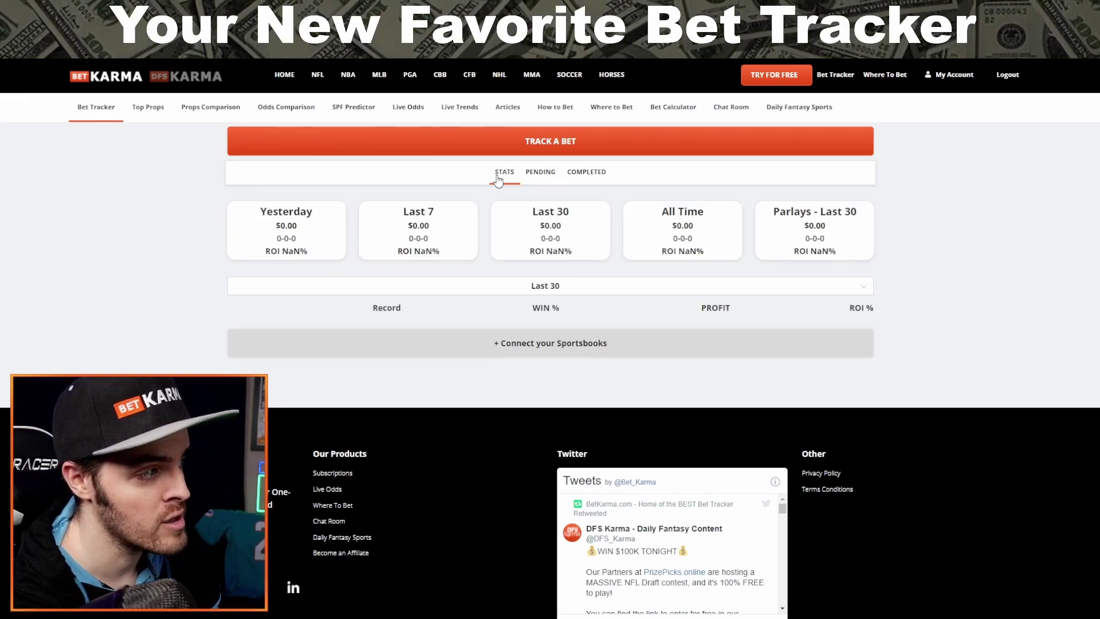
{"action": "left_click", "coordinate": [542, 179]}
{"action": "left_click", "coordinate": [586, 182]}
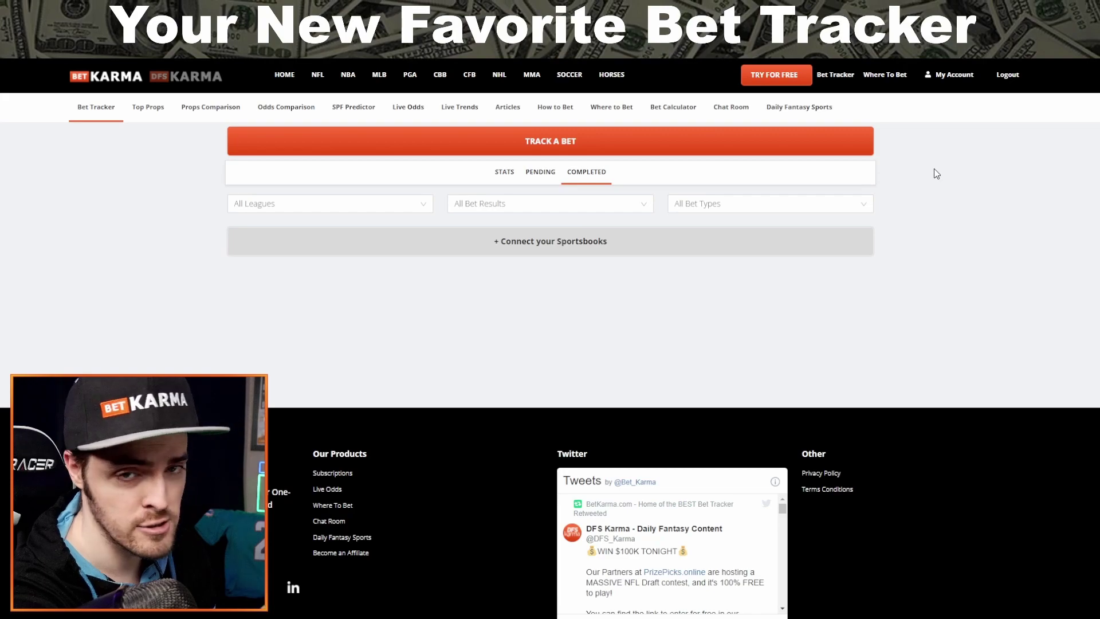
Step: Start tracking a new bet with league MLB and bet type Player Props
{"action": "left_click", "coordinate": [549, 149]}
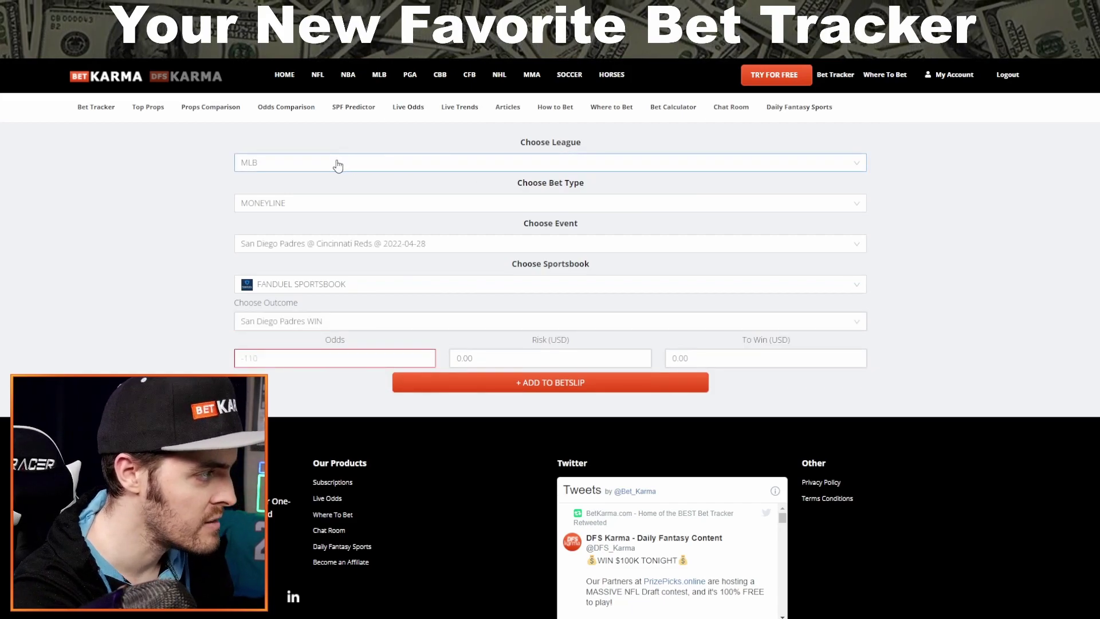
{"action": "left_click", "coordinate": [336, 165]}
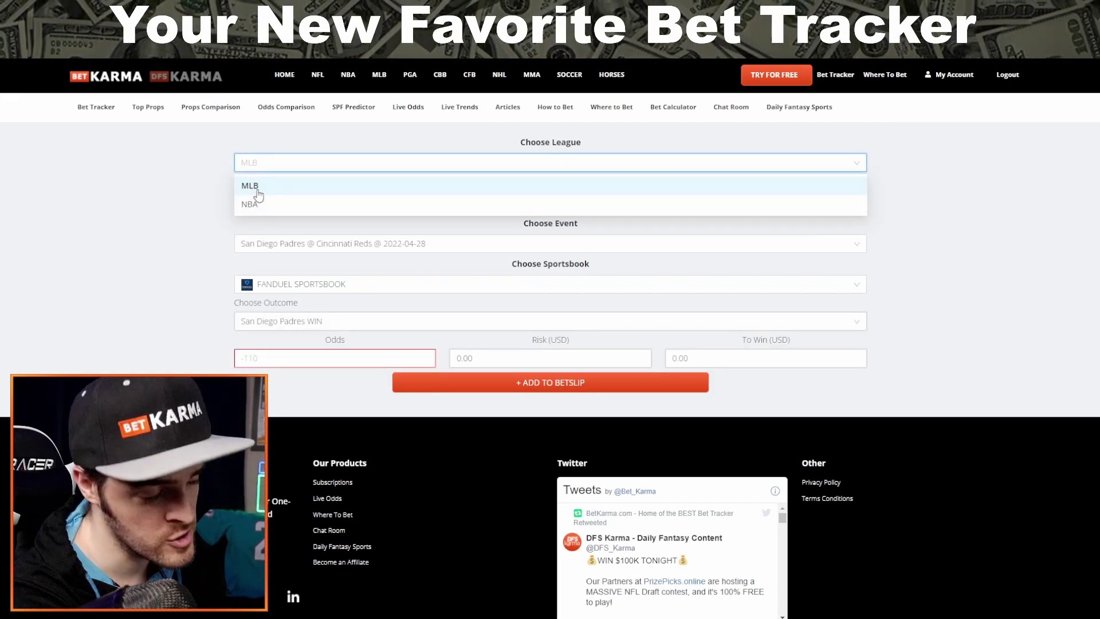
{"action": "left_click", "coordinate": [212, 208]}
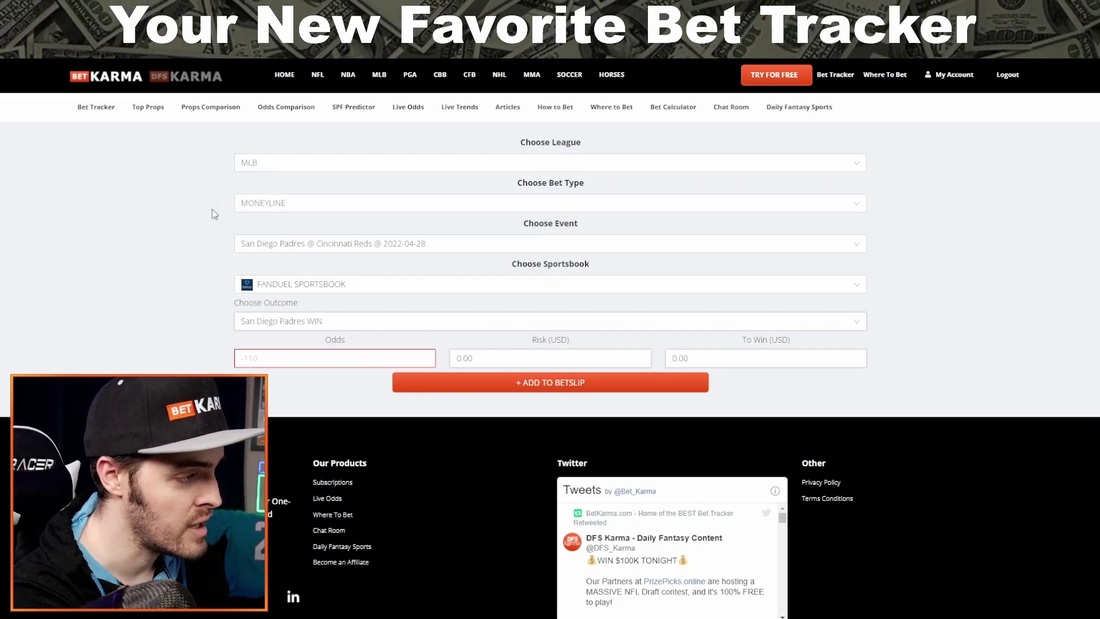
{"action": "left_click", "coordinate": [308, 205]}
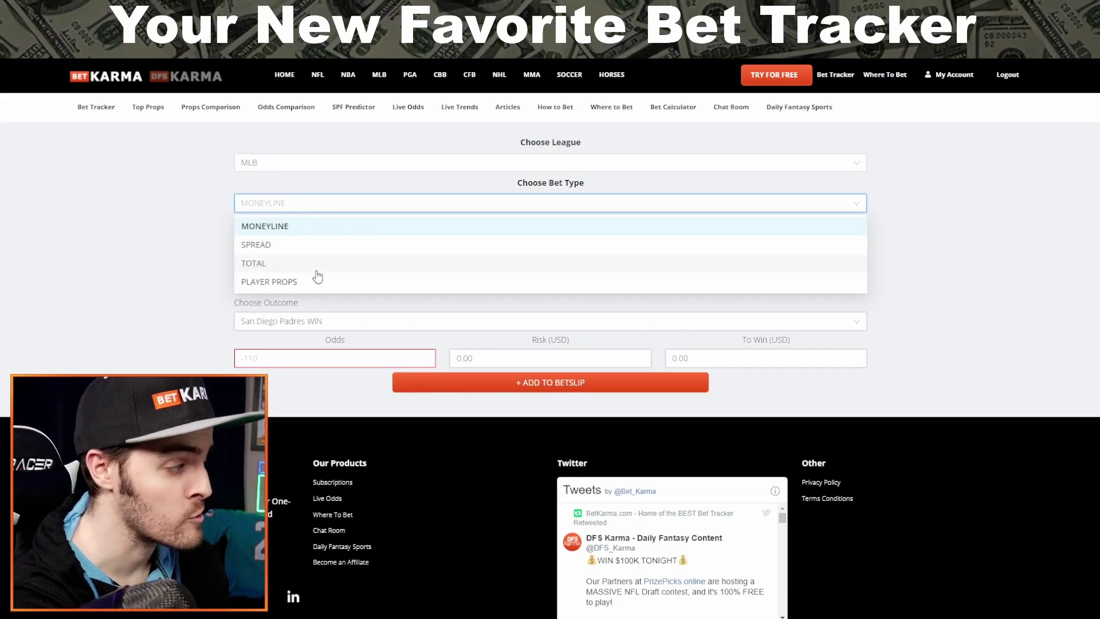
{"action": "left_click", "coordinate": [285, 286]}
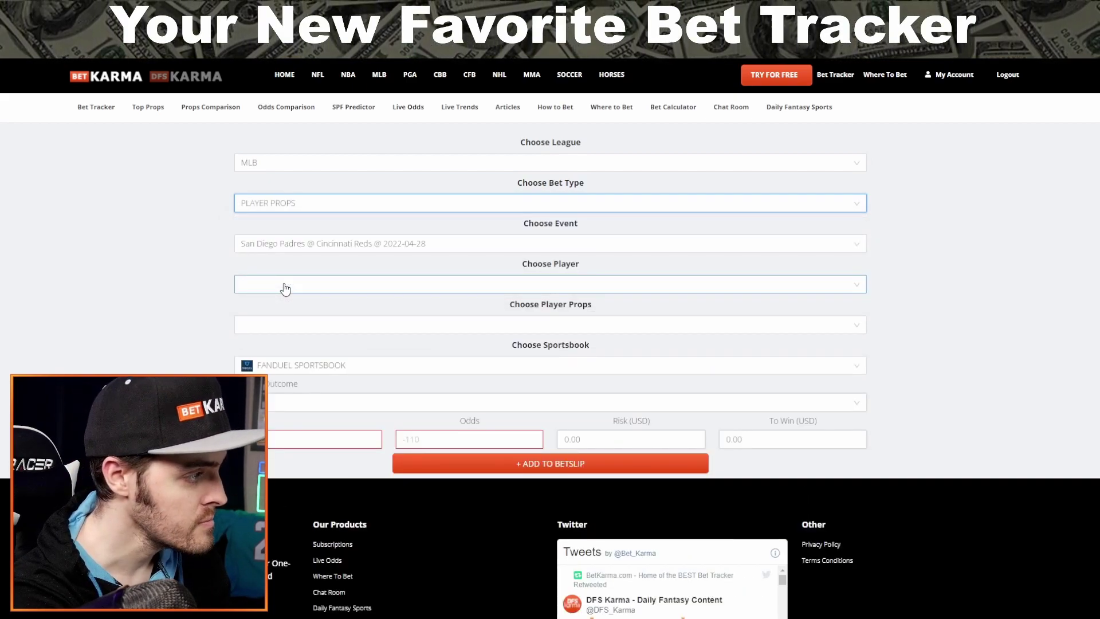
Step: Pick the Milwaukee Brewers @ Pittsburgh Pirates game, a player from it, and the Strikeouts prop
{"action": "left_click", "coordinate": [363, 248]}
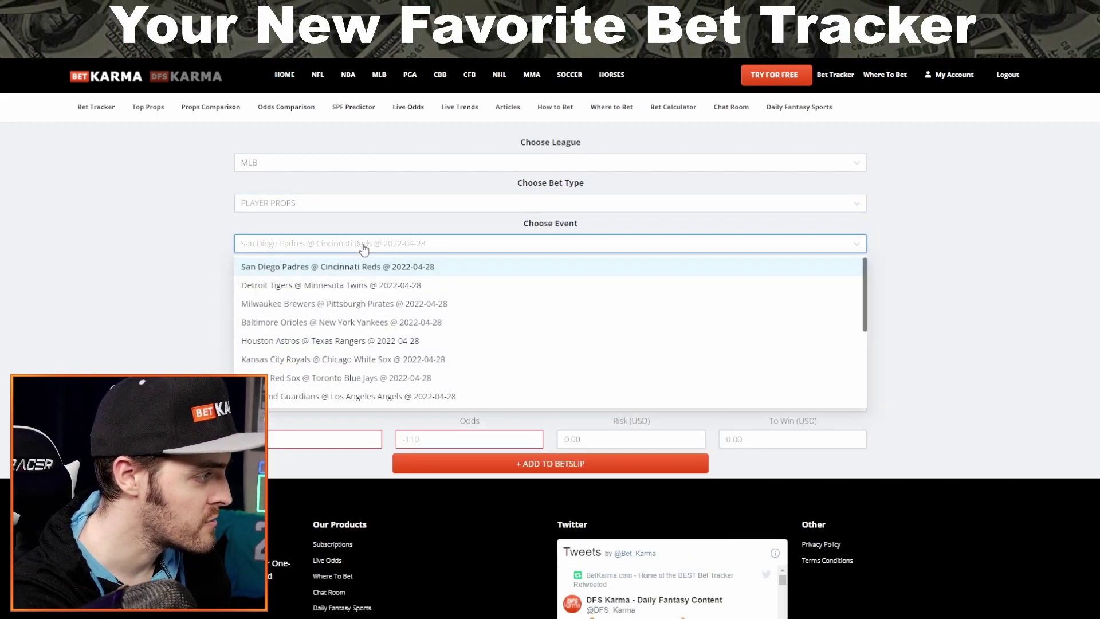
{"action": "left_click", "coordinate": [375, 307]}
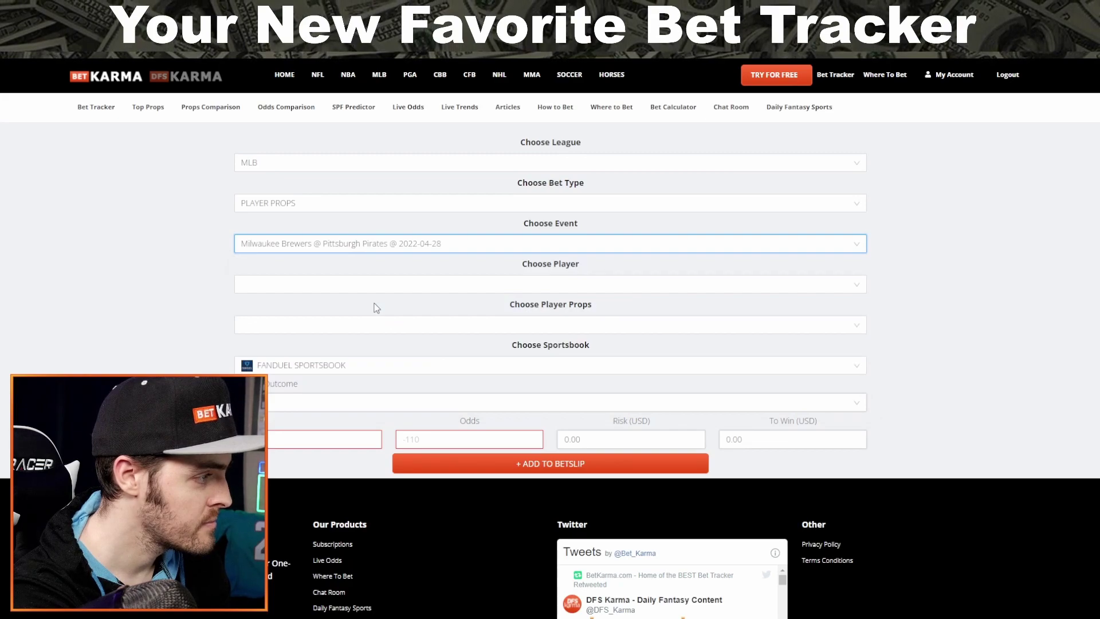
{"action": "left_click", "coordinate": [341, 286]}
{"action": "scroll", "coordinate": [357, 328], "scroll_direction": "down", "scroll_amount": 5}
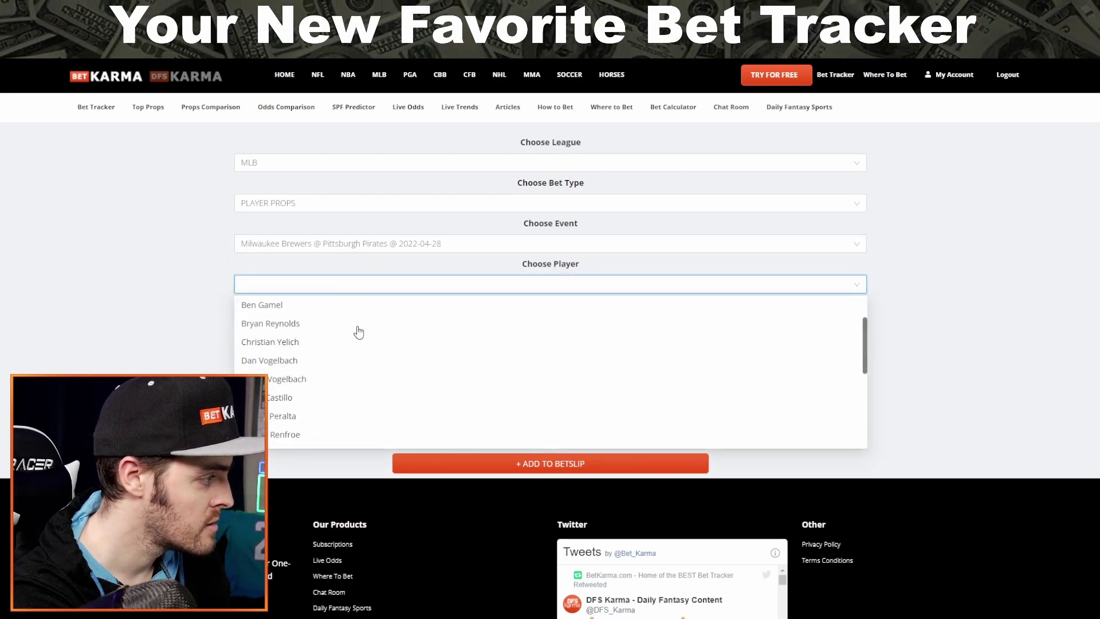
{"action": "scroll", "coordinate": [357, 330], "scroll_direction": "up", "scroll_amount": 2}
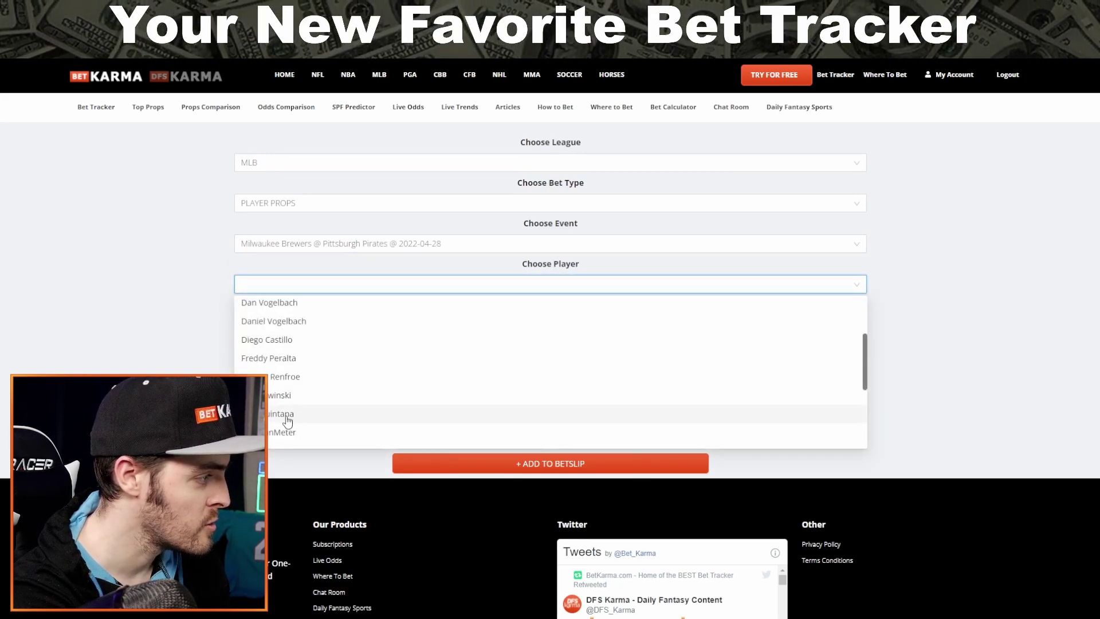
{"action": "left_click", "coordinate": [285, 412]}
{"action": "left_click", "coordinate": [372, 325]}
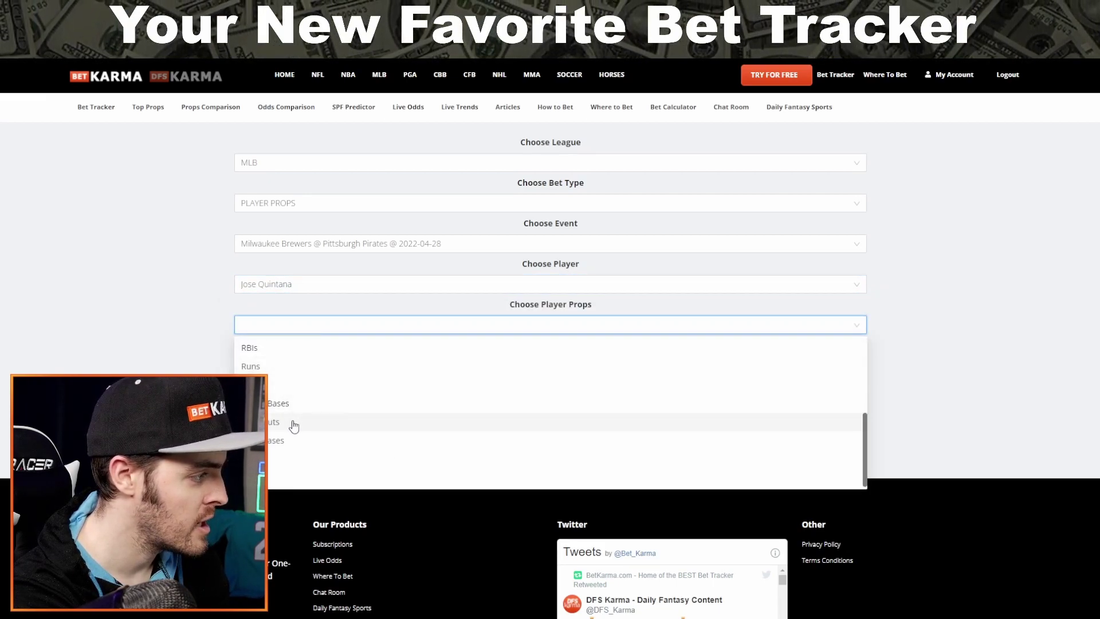
{"action": "left_click", "coordinate": [292, 424]}
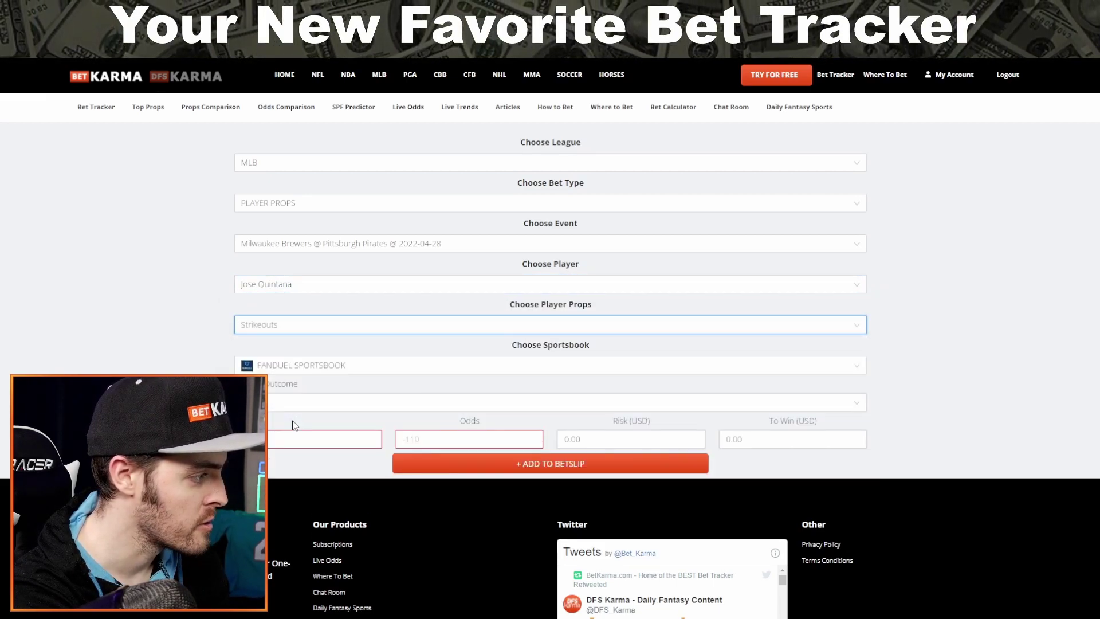
{"action": "left_click", "coordinate": [357, 371]}
Step: Change the bet's sportsbook from DraftKings Sportsbook to FanDuel Sportsbook
{"action": "scroll", "coordinate": [354, 404], "scroll_direction": "up", "scroll_amount": 1}
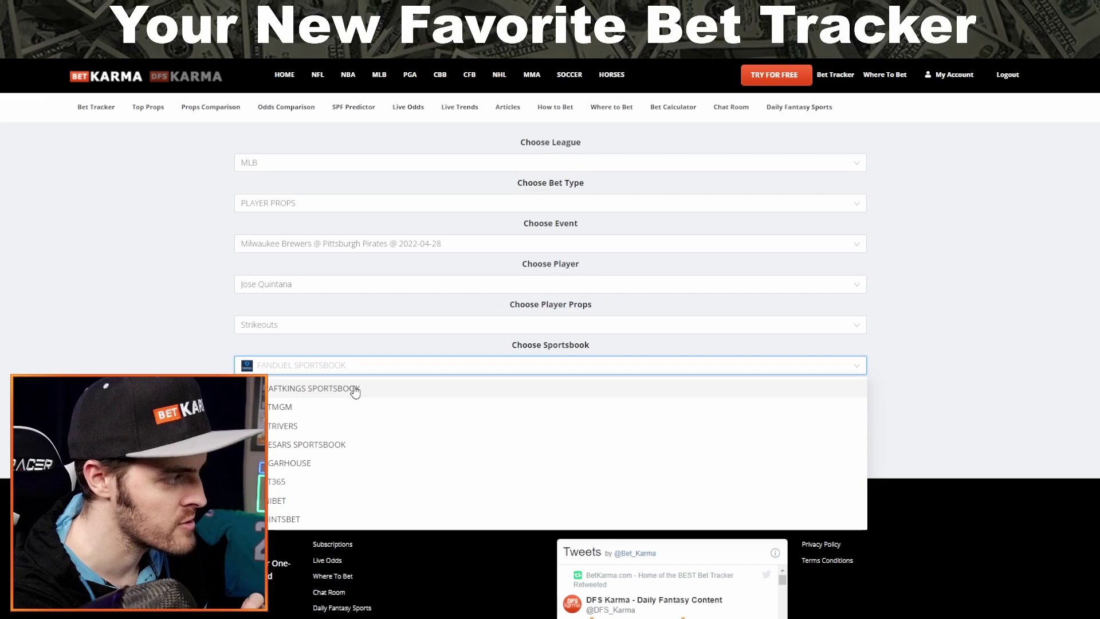
{"action": "left_click", "coordinate": [355, 388]}
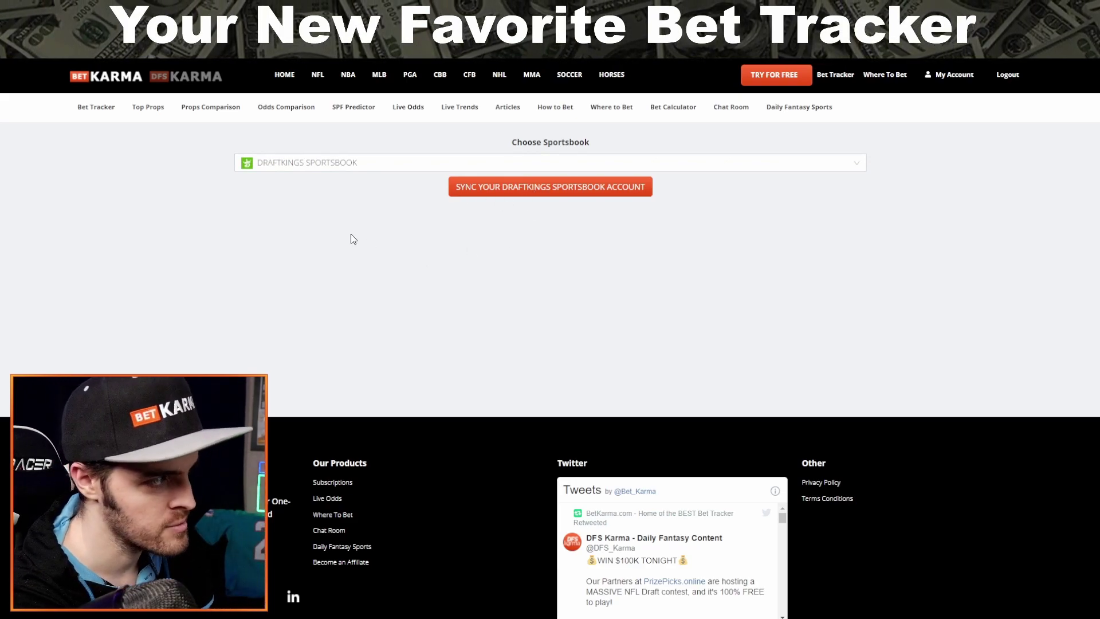
{"action": "left_click", "coordinate": [262, 161]}
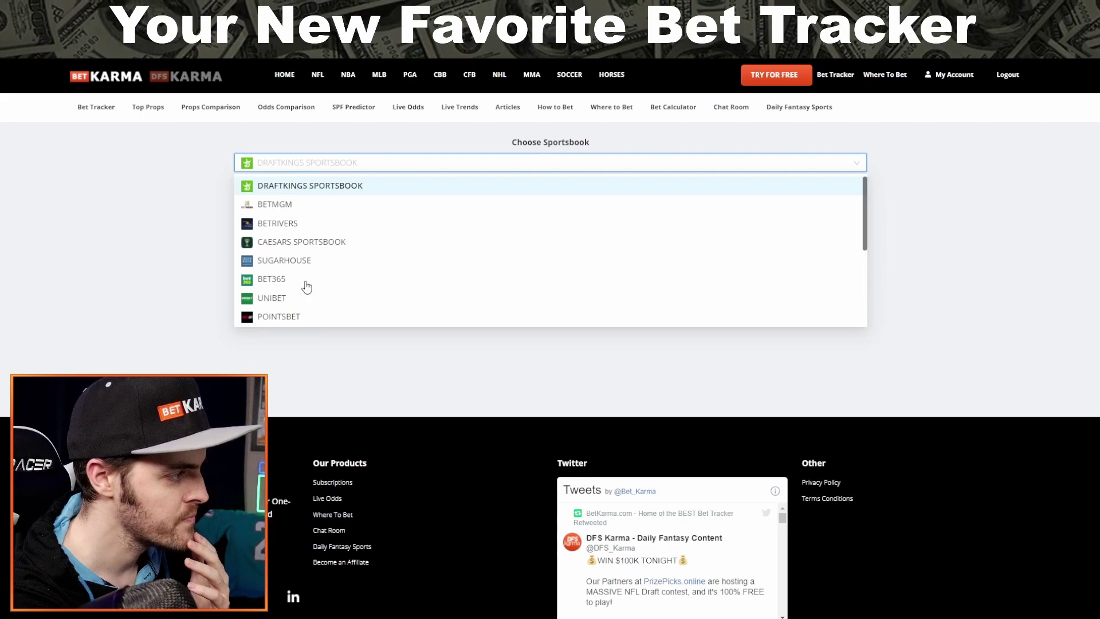
{"action": "scroll", "coordinate": [310, 259], "scroll_direction": "down", "scroll_amount": 5}
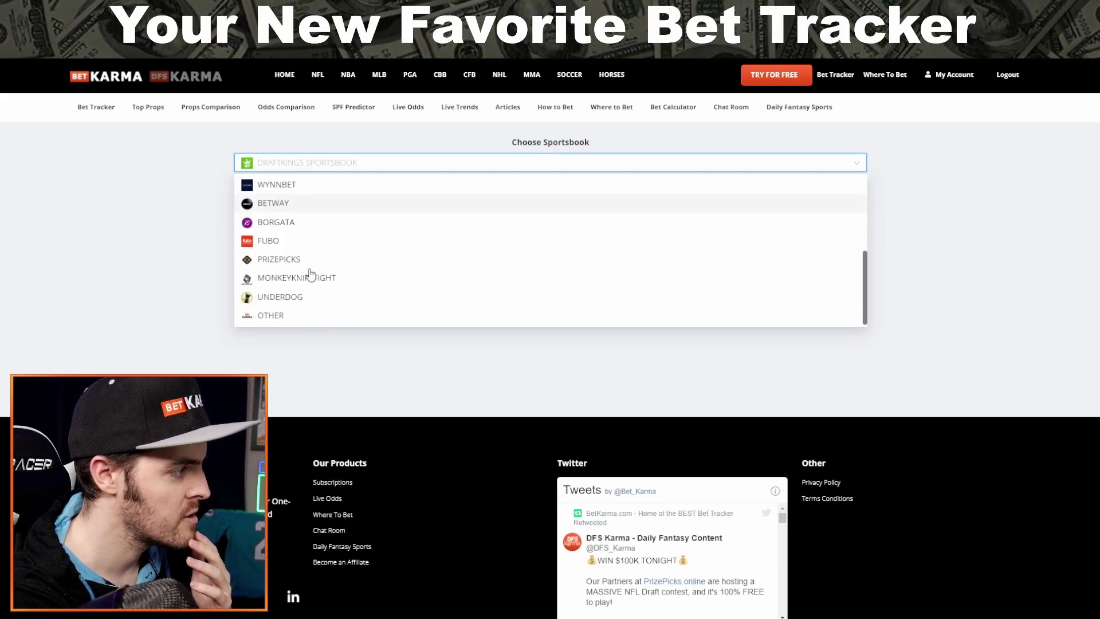
{"action": "scroll", "coordinate": [310, 256], "scroll_direction": "up", "scroll_amount": 1}
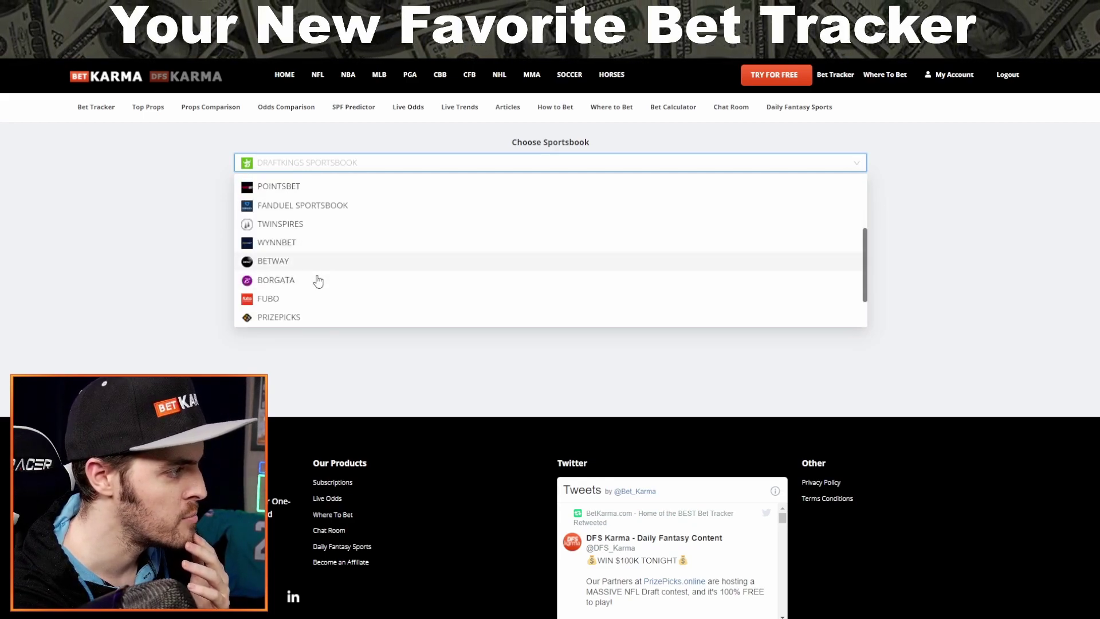
{"action": "left_click", "coordinate": [319, 211]}
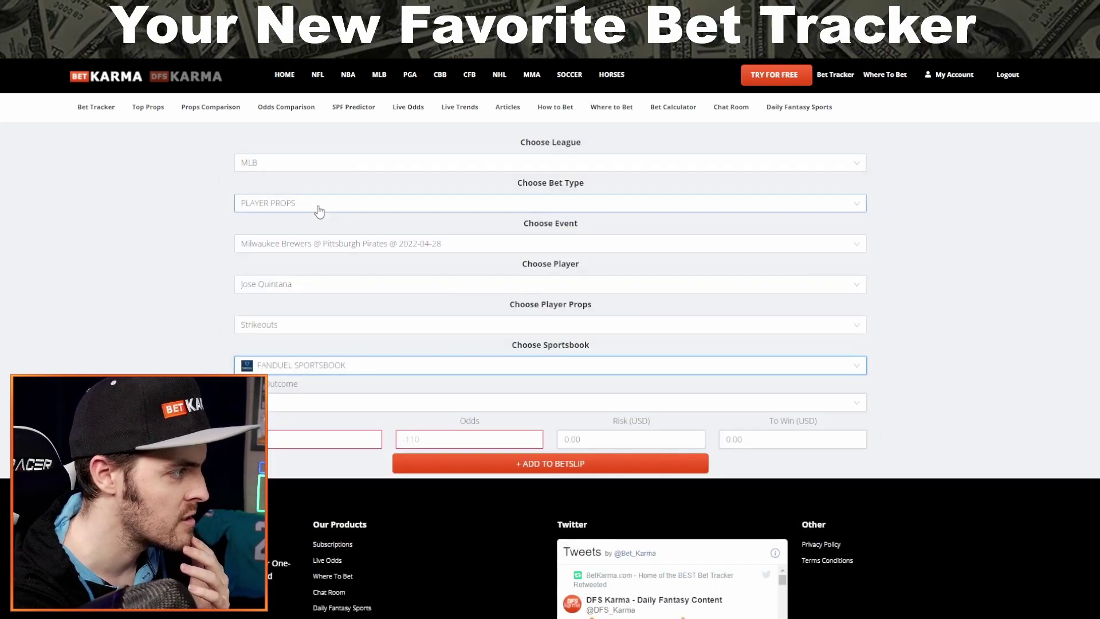
{"action": "left_click", "coordinate": [352, 371]}
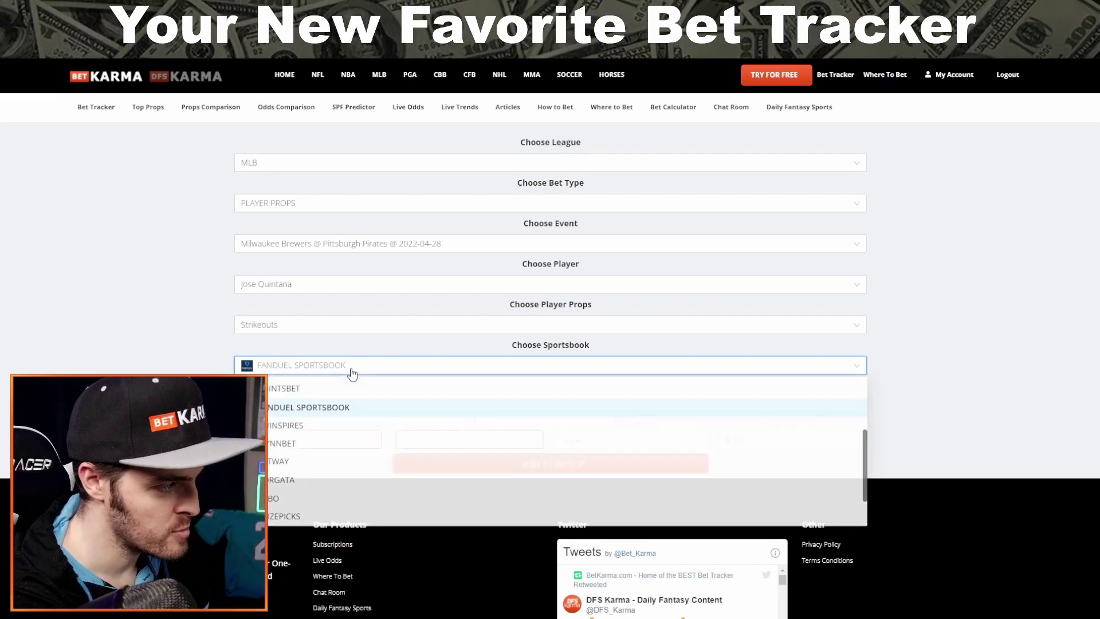
Step: Browse the sportsbook list and close it, leaving FanDuel Sportsbook selected
{"action": "scroll", "coordinate": [386, 416], "scroll_direction": "down", "scroll_amount": 5}
{"action": "scroll", "coordinate": [386, 417], "scroll_direction": "down", "scroll_amount": 1}
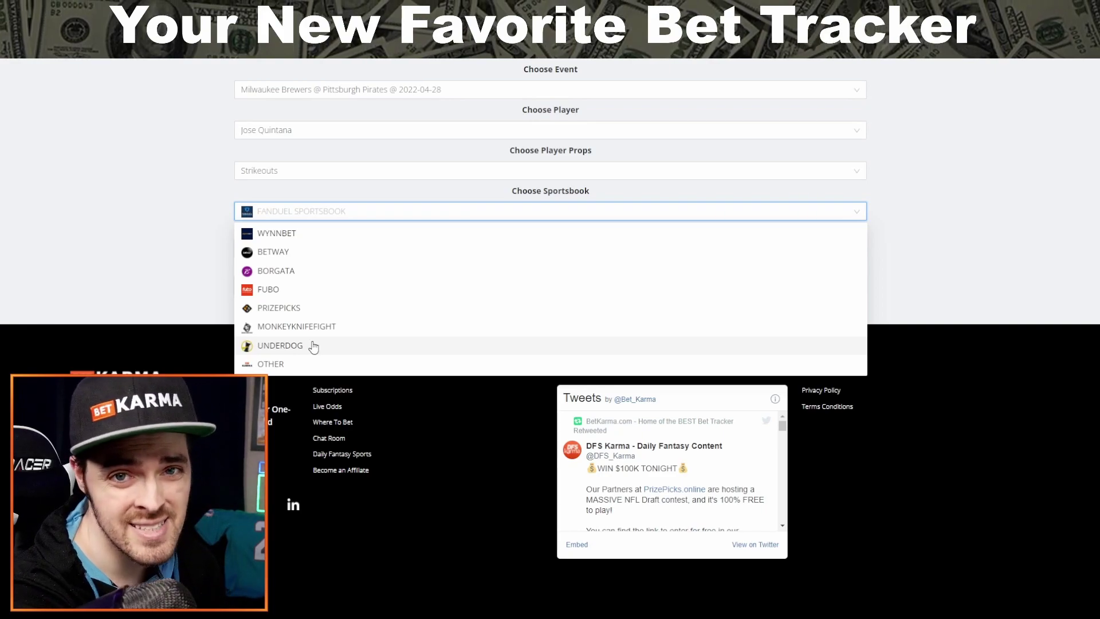
{"action": "scroll", "coordinate": [315, 344], "scroll_direction": "up", "scroll_amount": 5}
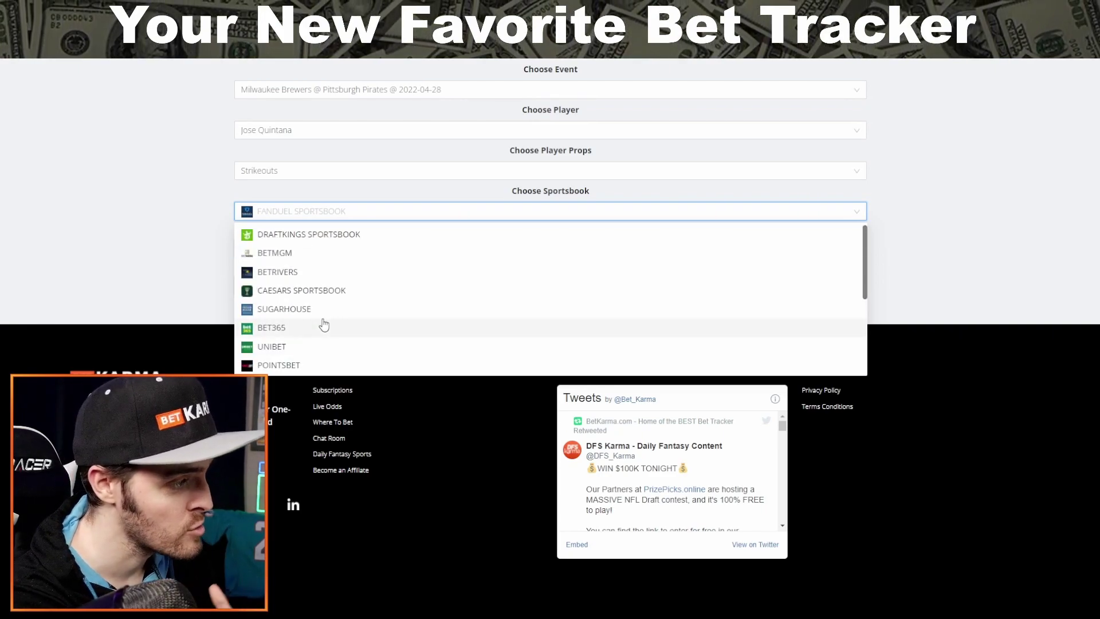
{"action": "scroll", "coordinate": [323, 324], "scroll_direction": "down", "scroll_amount": 5}
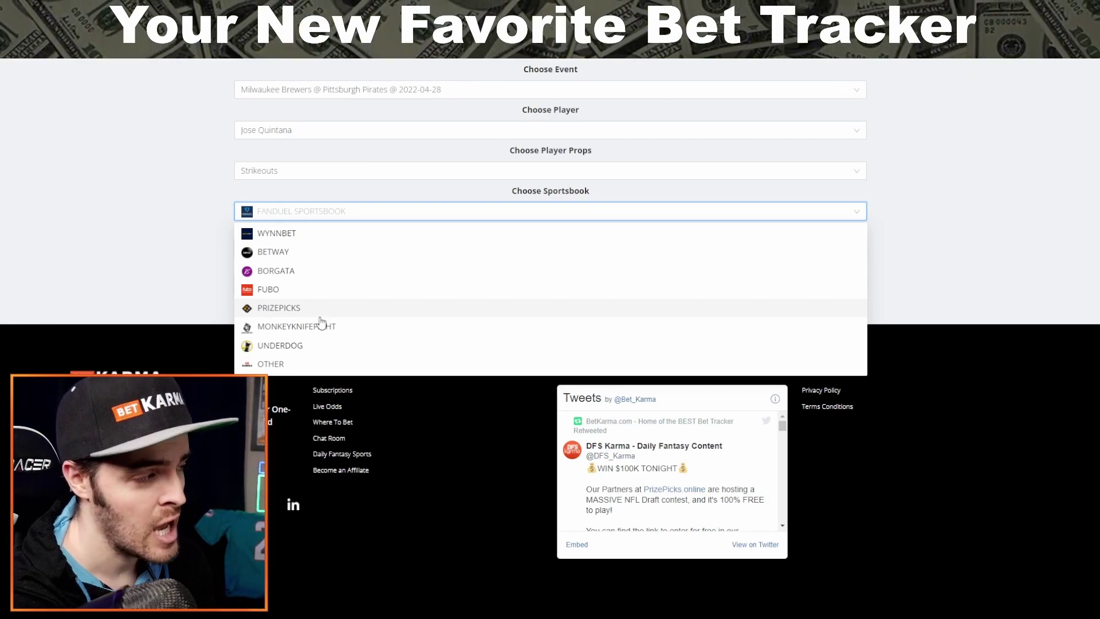
{"action": "left_click", "coordinate": [180, 278]}
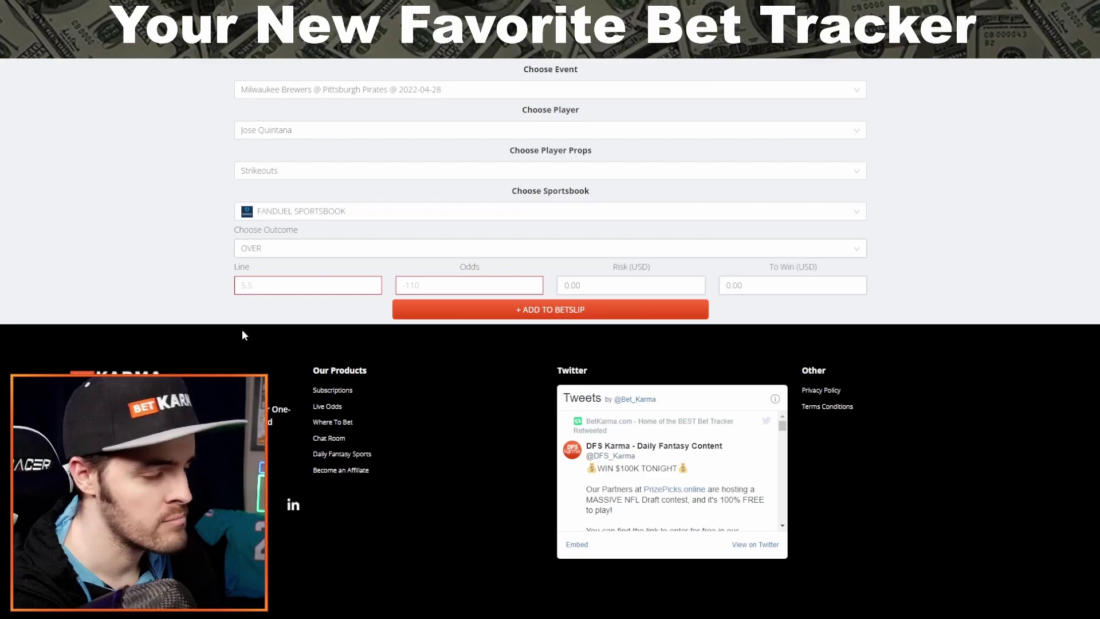
Step: Enter line 2.5, odds -110 and risk 100 USD, giving 90.91 to win
{"action": "scroll", "coordinate": [252, 344], "scroll_direction": "up", "scroll_amount": 1}
{"action": "scroll", "coordinate": [254, 360], "scroll_direction": "up", "scroll_amount": 1}
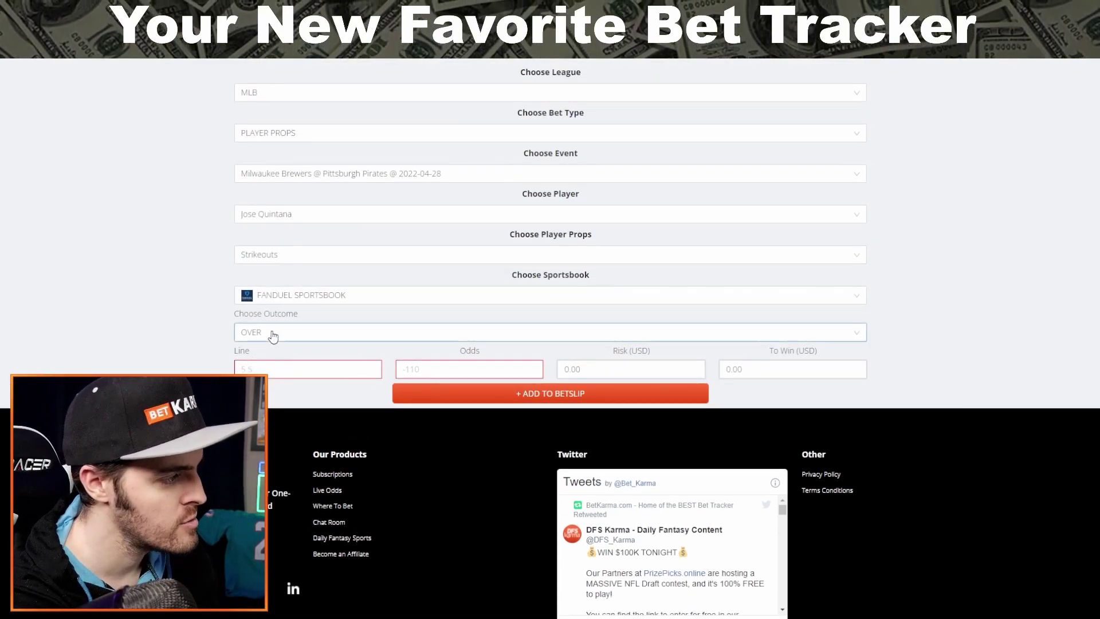
{"action": "left_click", "coordinate": [302, 367]}
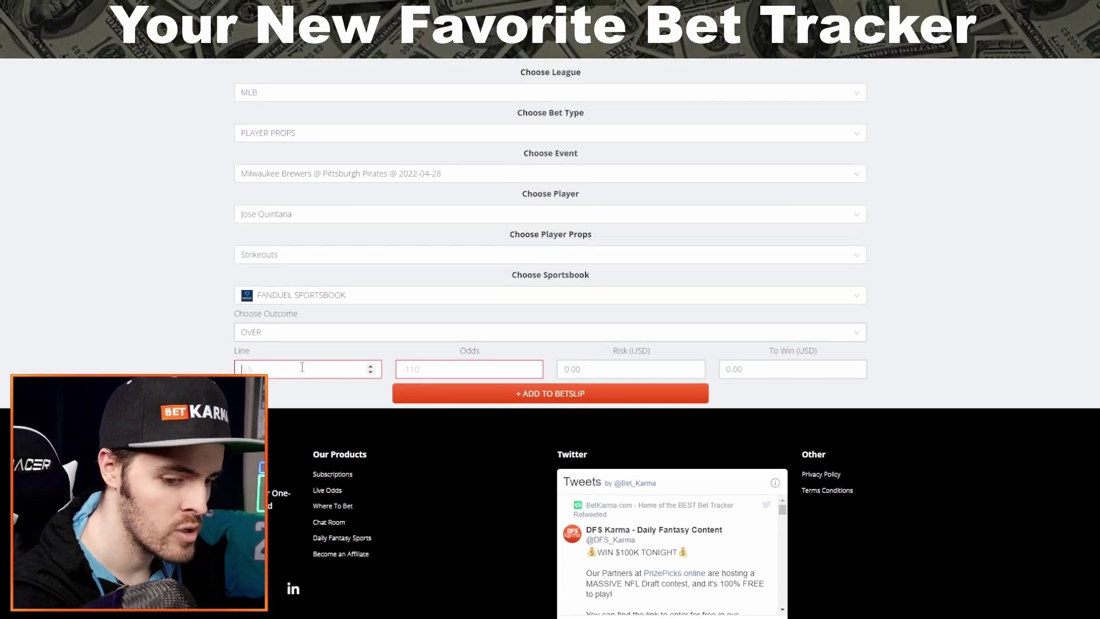
{"action": "type", "text": "2.5"}
{"action": "left_click", "coordinate": [446, 367]}
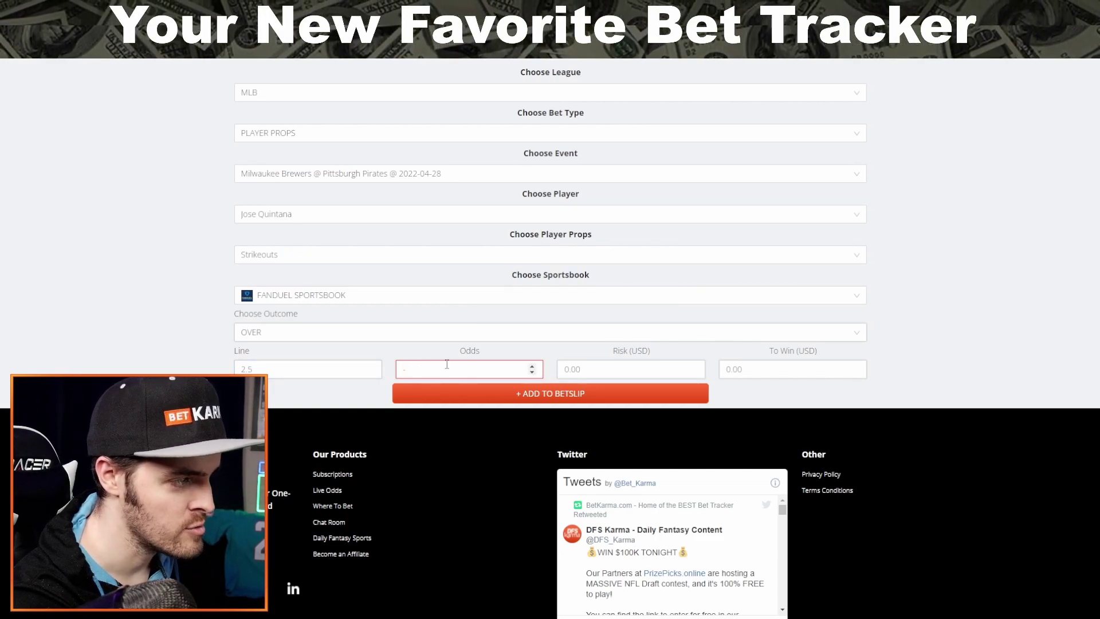
{"action": "type", "text": "-"}
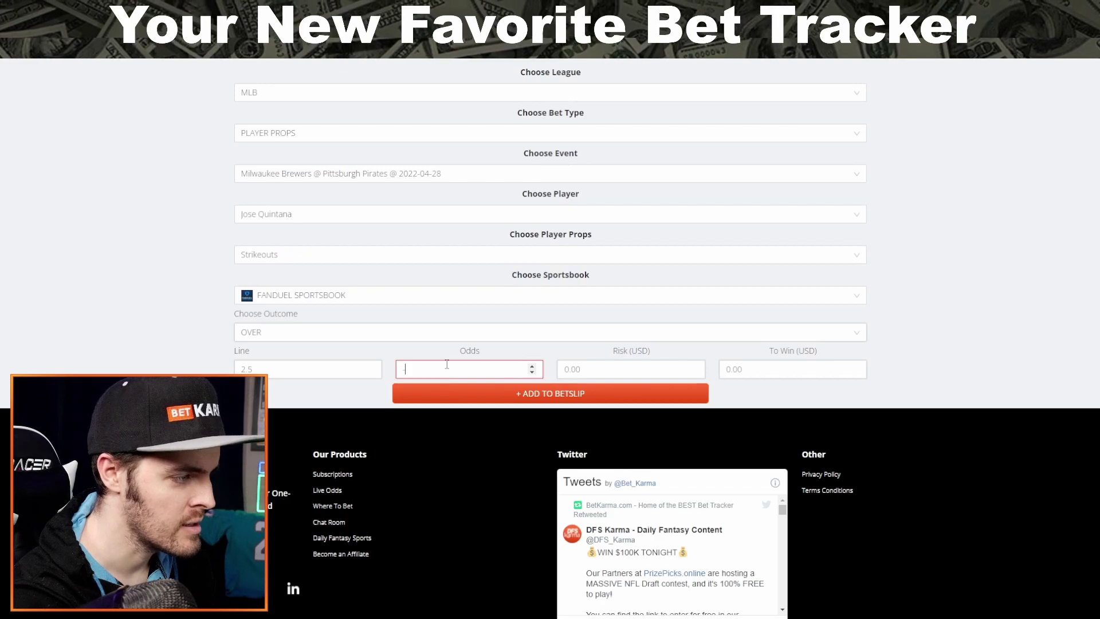
{"action": "type", "text": "110"}
{"action": "left_click", "coordinate": [327, 373]}
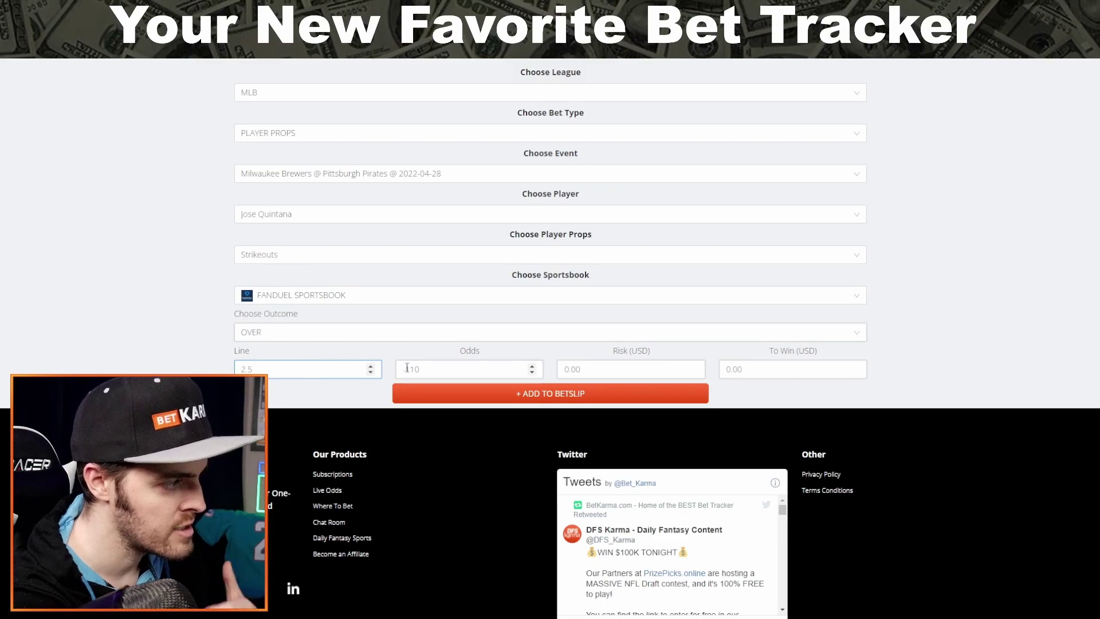
{"action": "left_click", "coordinate": [444, 367]}
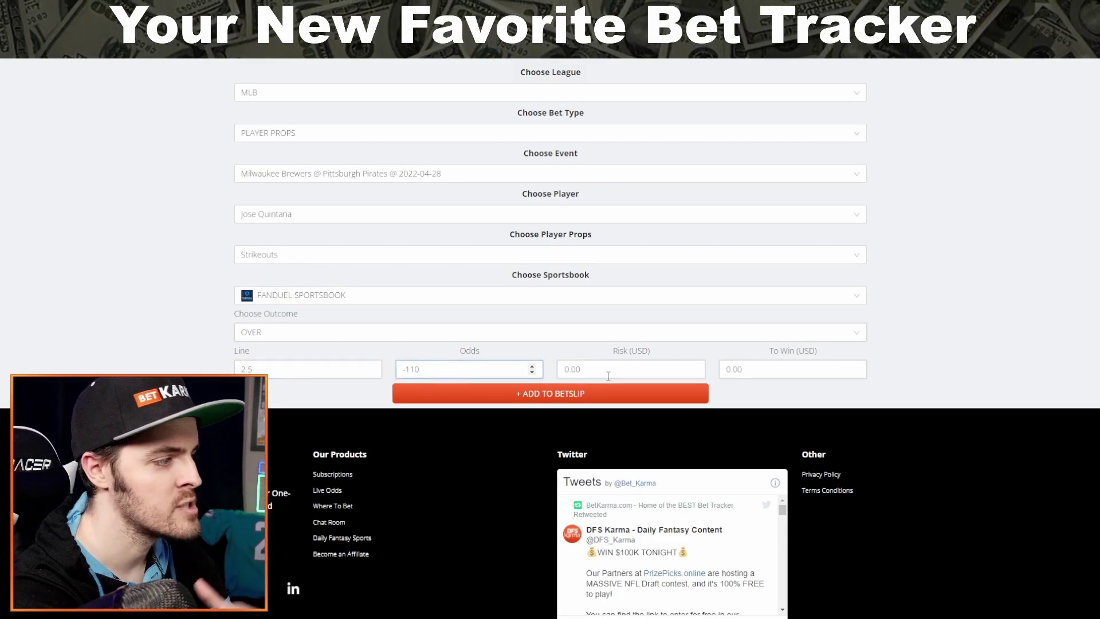
{"action": "left_click", "coordinate": [625, 367]}
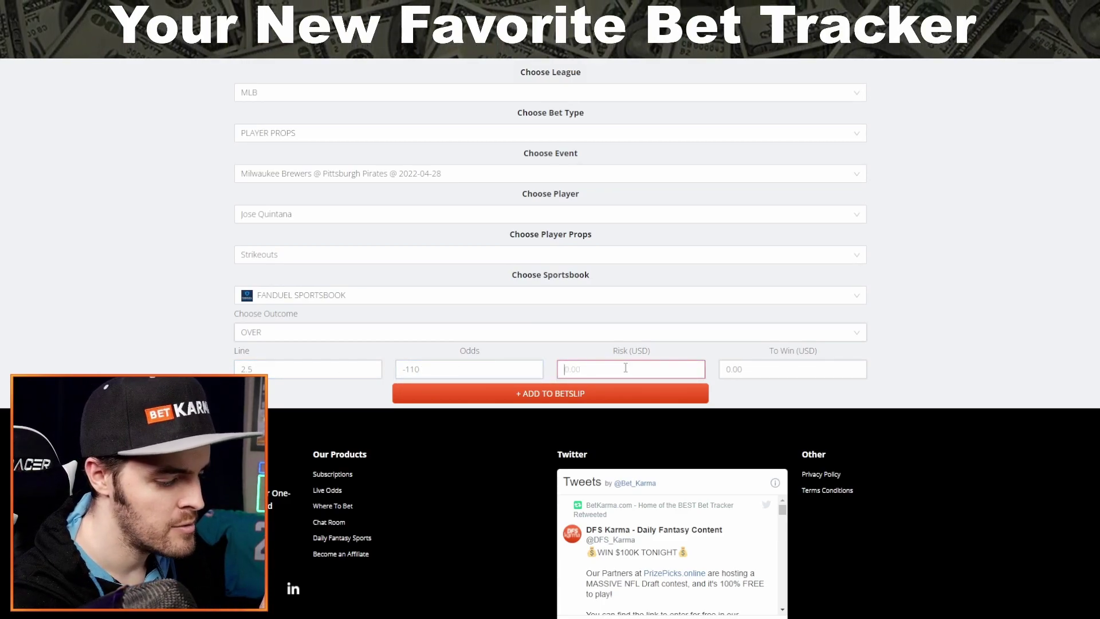
{"action": "type", "text": "100"}
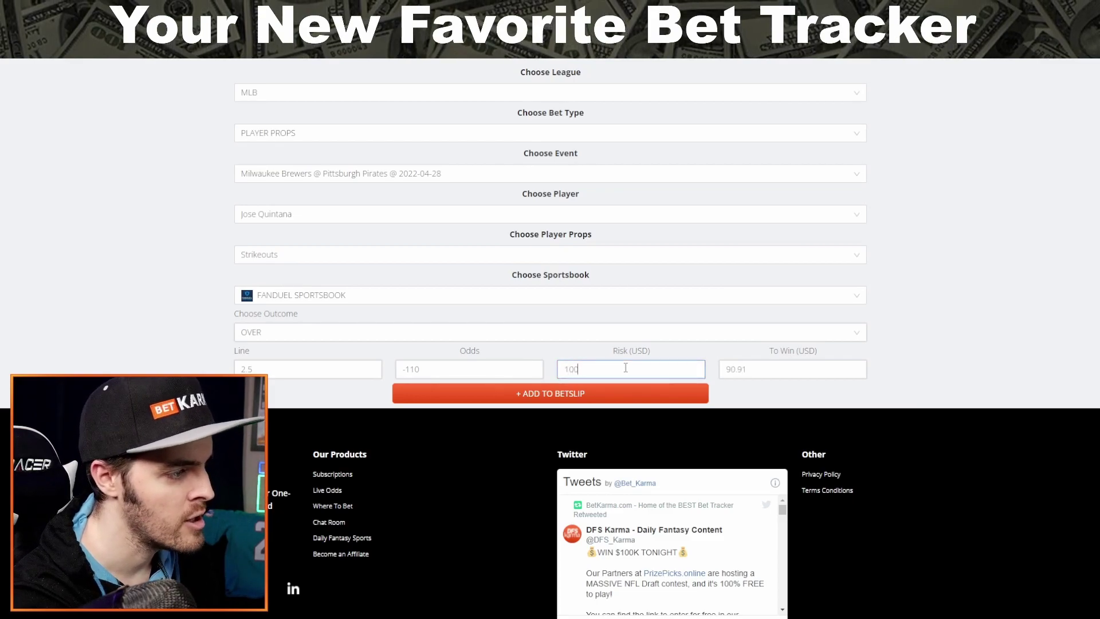
{"action": "left_click", "coordinate": [749, 377]}
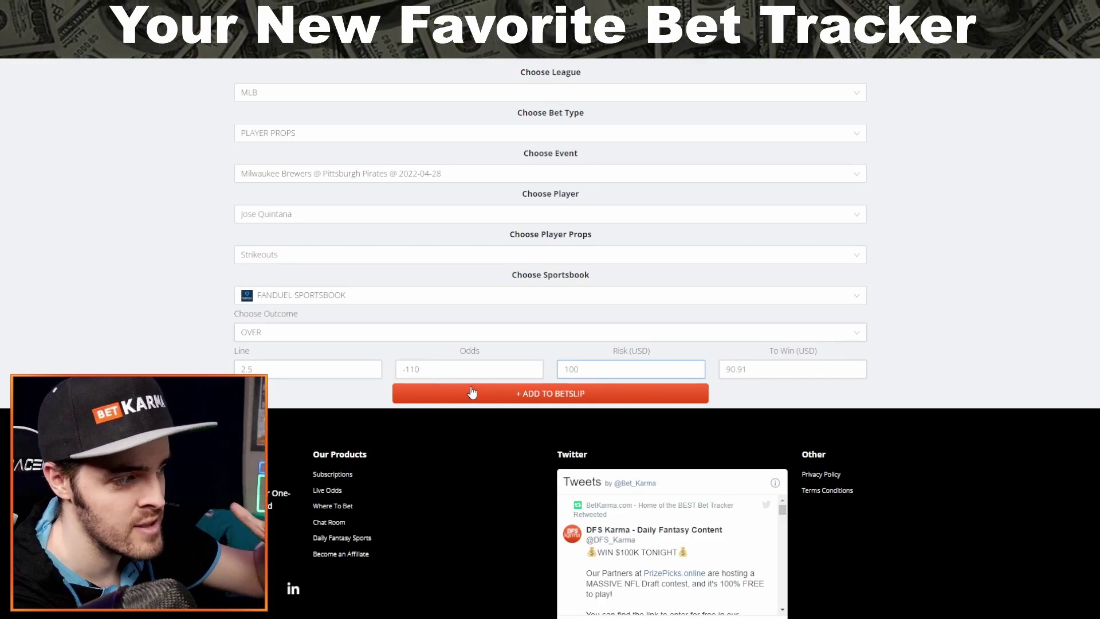
{"action": "scroll", "coordinate": [387, 412], "scroll_direction": "up", "scroll_amount": 1}
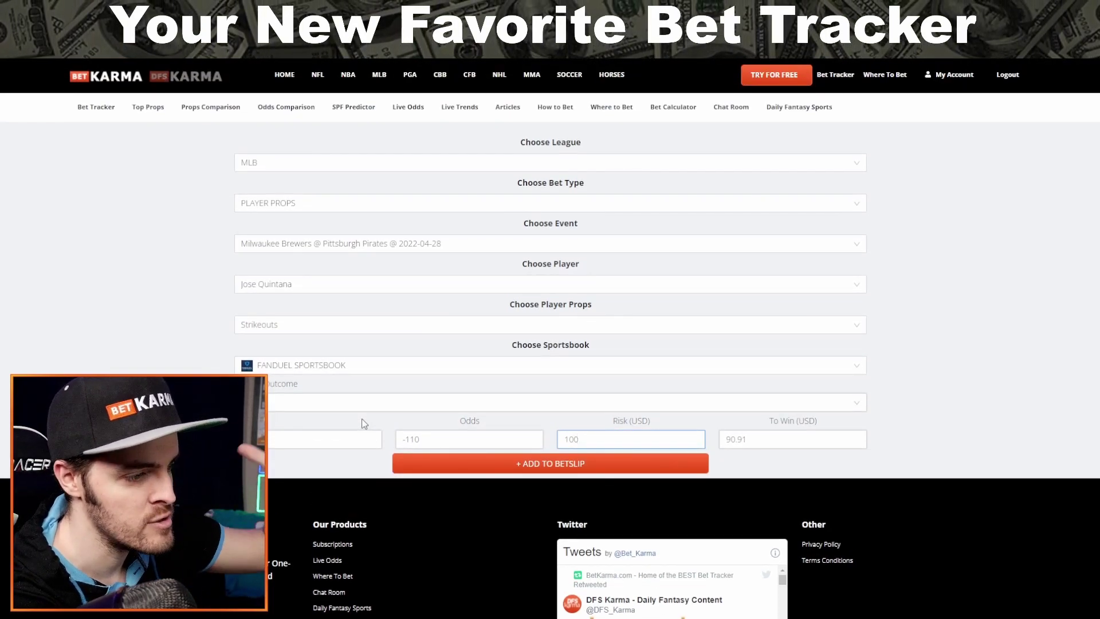
{"action": "scroll", "coordinate": [362, 417], "scroll_direction": "down", "scroll_amount": 1}
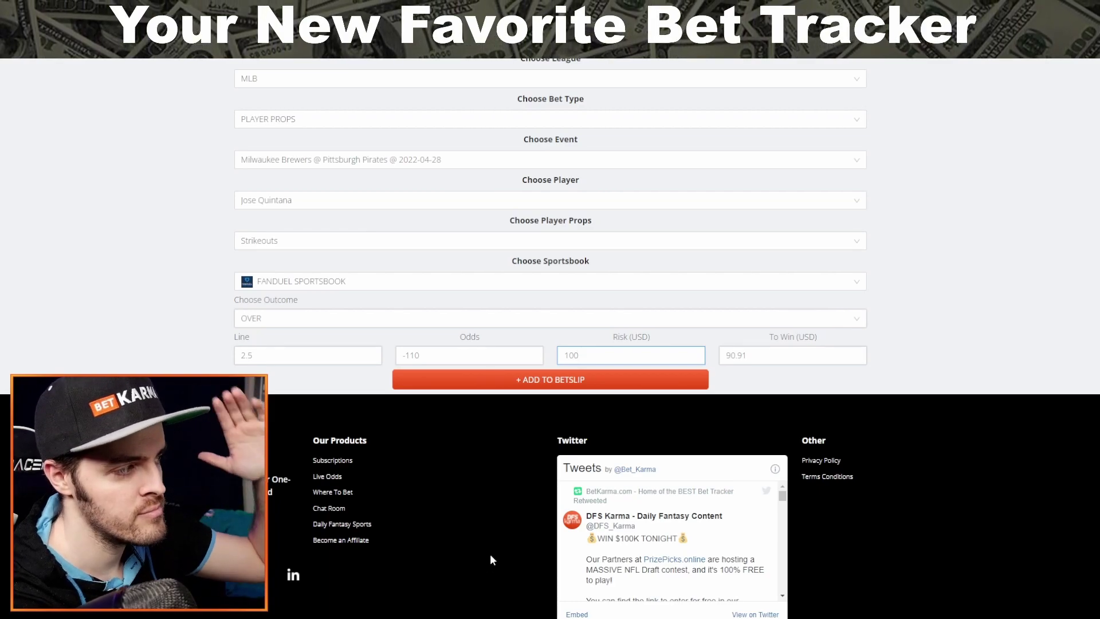
{"action": "scroll", "coordinate": [482, 532], "scroll_direction": "up", "scroll_amount": 3}
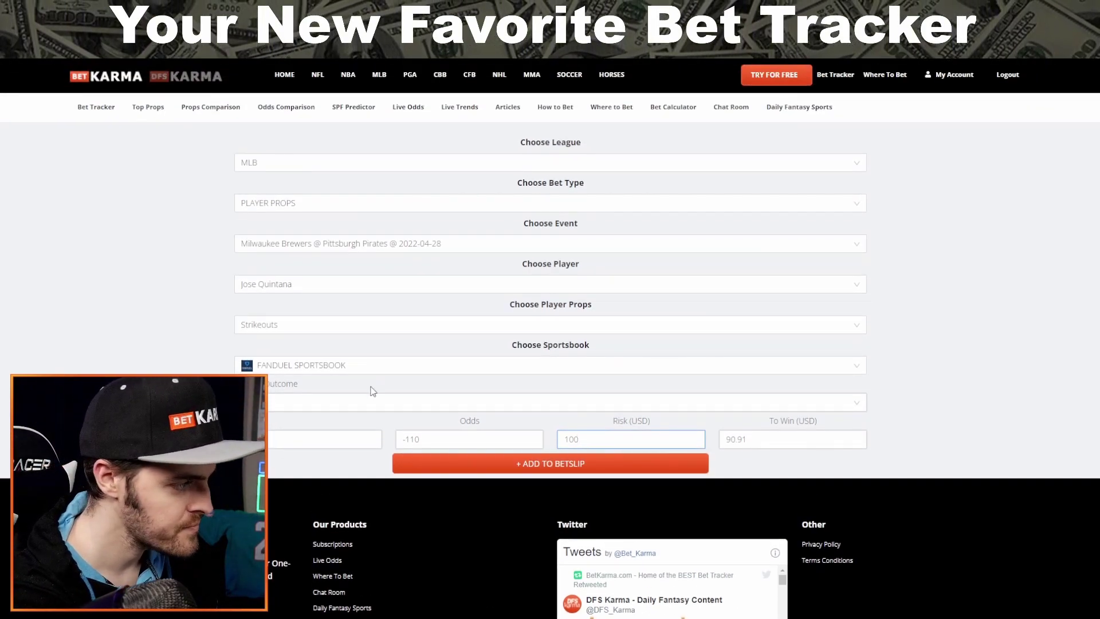
Step: Switch the bet's sportsbook to PrizePicks
{"action": "left_click", "coordinate": [367, 370]}
{"action": "scroll", "coordinate": [333, 461], "scroll_direction": "down", "scroll_amount": 1}
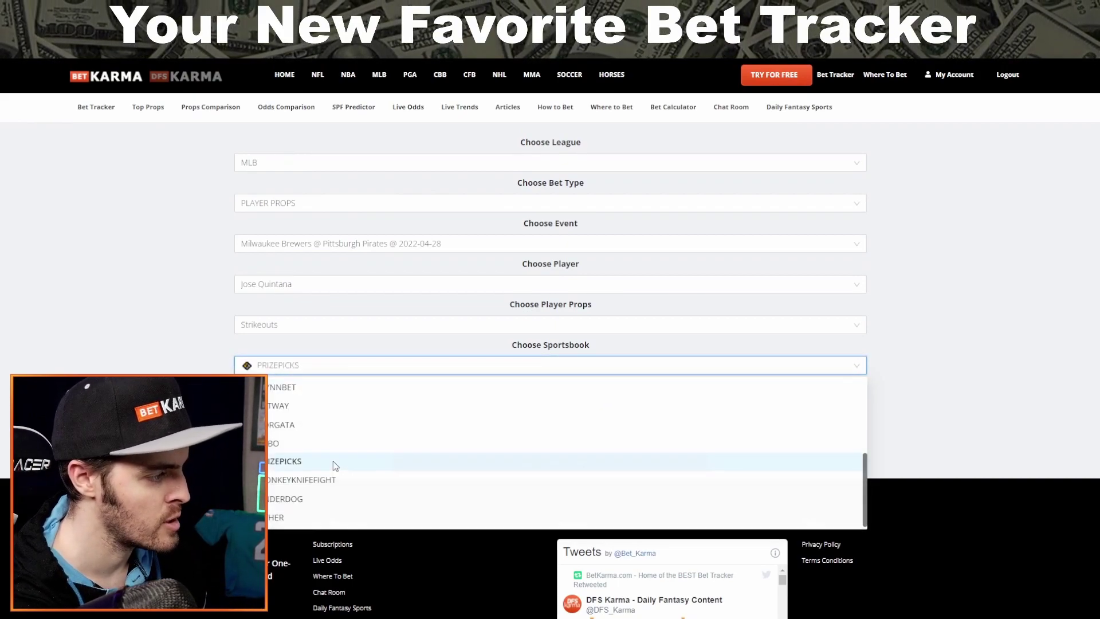
{"action": "left_click", "coordinate": [332, 461]}
{"action": "left_click", "coordinate": [349, 409]}
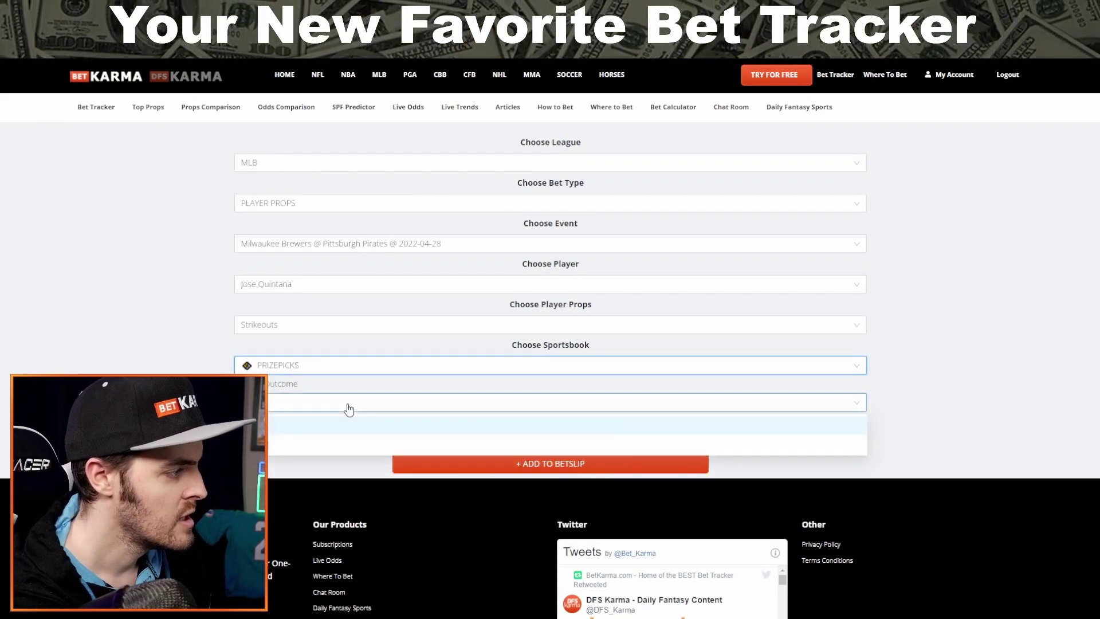
{"action": "left_click", "coordinate": [287, 401]}
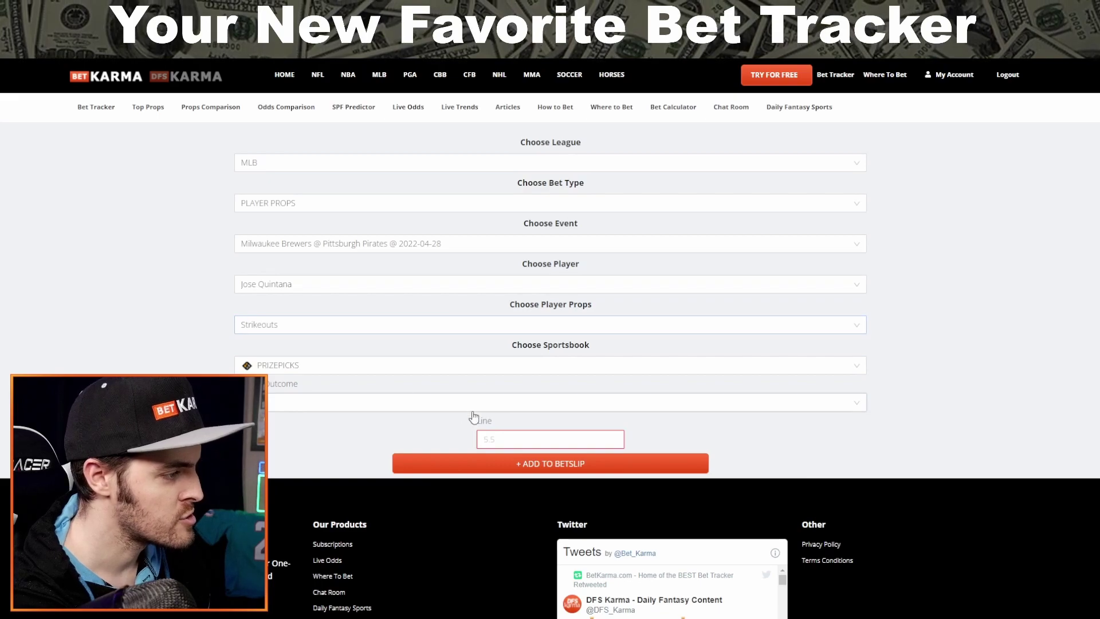
Step: Set the line to 3.5 and add the Quintana strikeouts leg to the betslip
{"action": "left_click", "coordinate": [524, 437]}
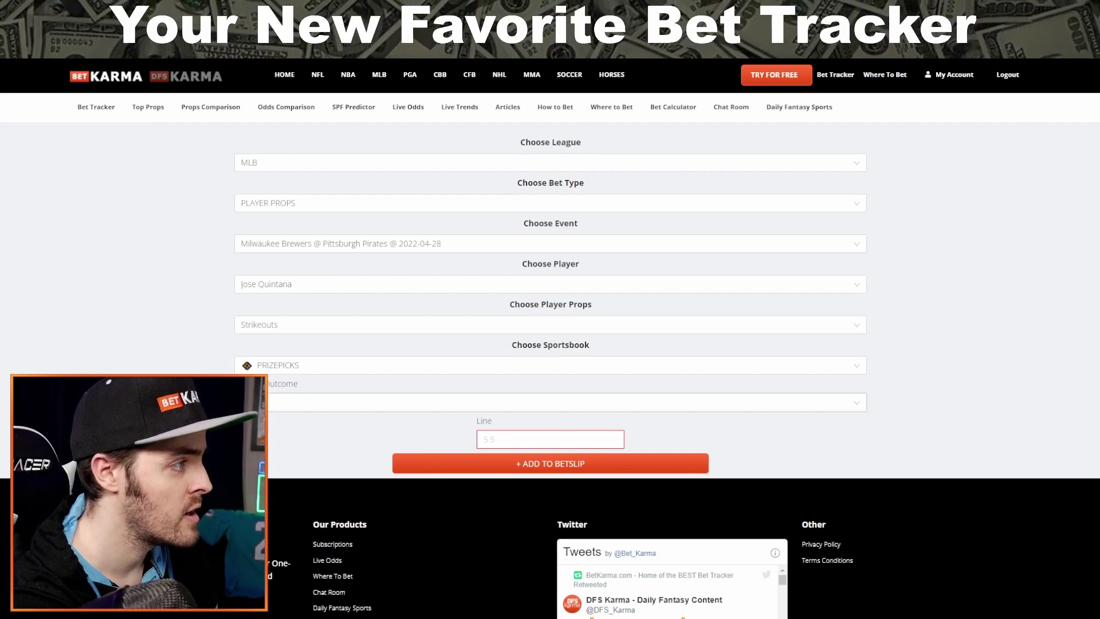
{"action": "left_click", "coordinate": [538, 440]}
{"action": "type", "text": "3.5"}
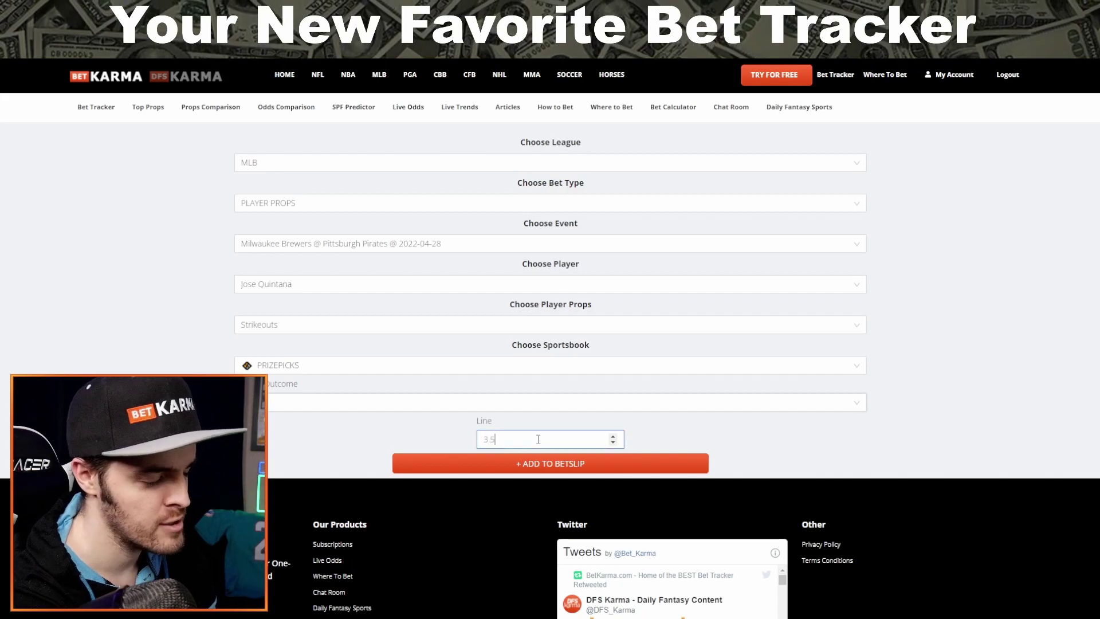
{"action": "left_click", "coordinate": [581, 469]}
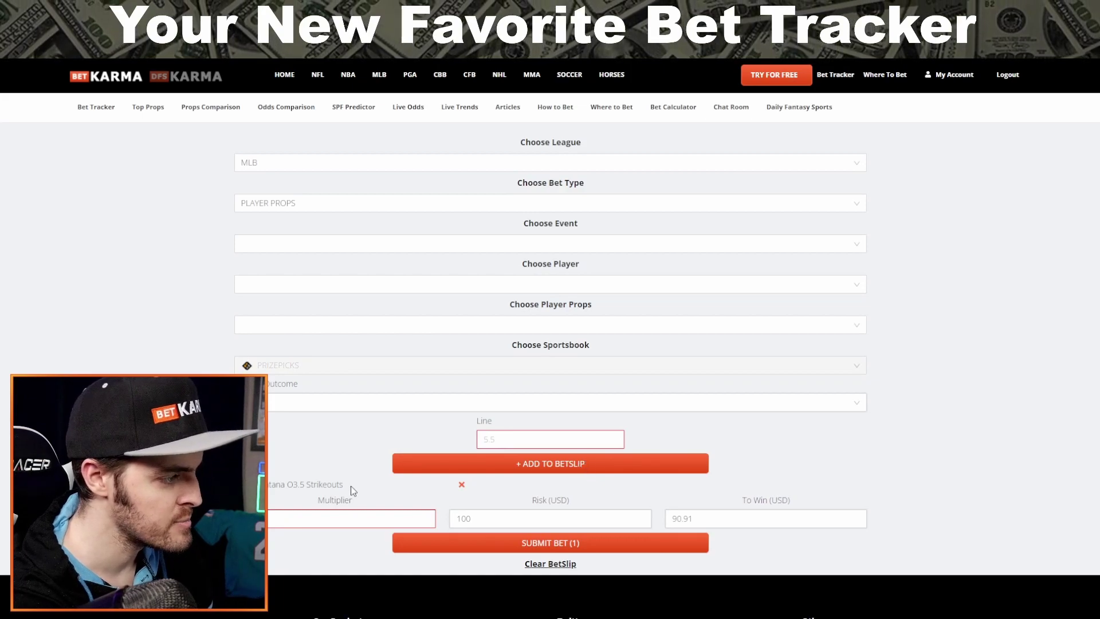
{"action": "left_click_drag", "start_coordinate": [344, 485], "coordinate": [314, 486]}
{"action": "scroll", "coordinate": [331, 448], "scroll_direction": "down", "scroll_amount": 4}
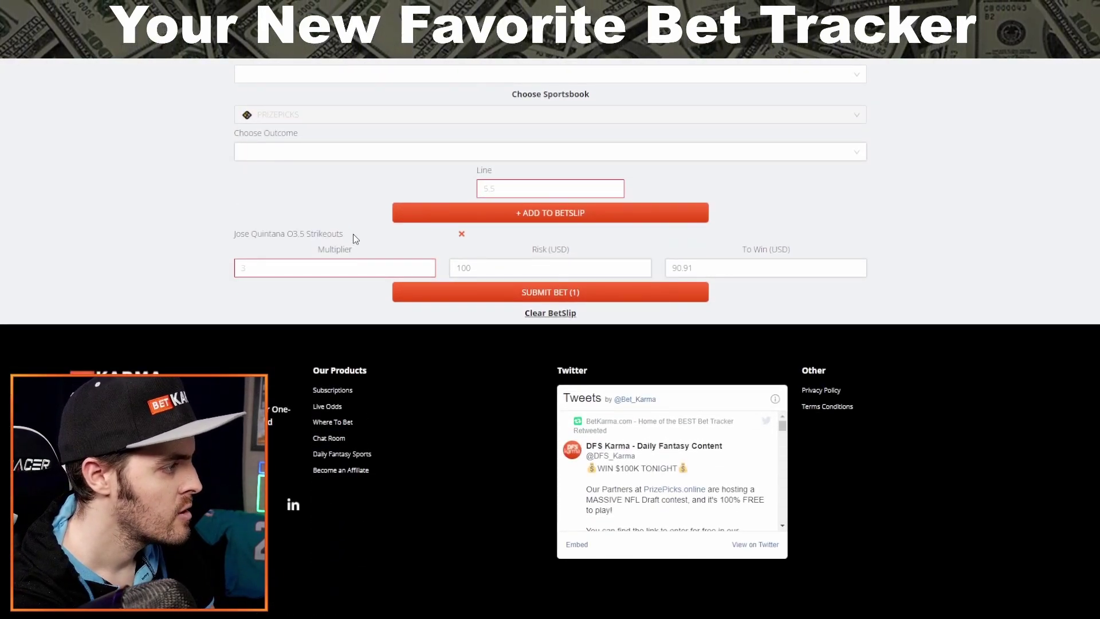
{"action": "left_click_drag", "start_coordinate": [353, 234], "coordinate": [231, 232]}
{"action": "left_click", "coordinate": [345, 233]}
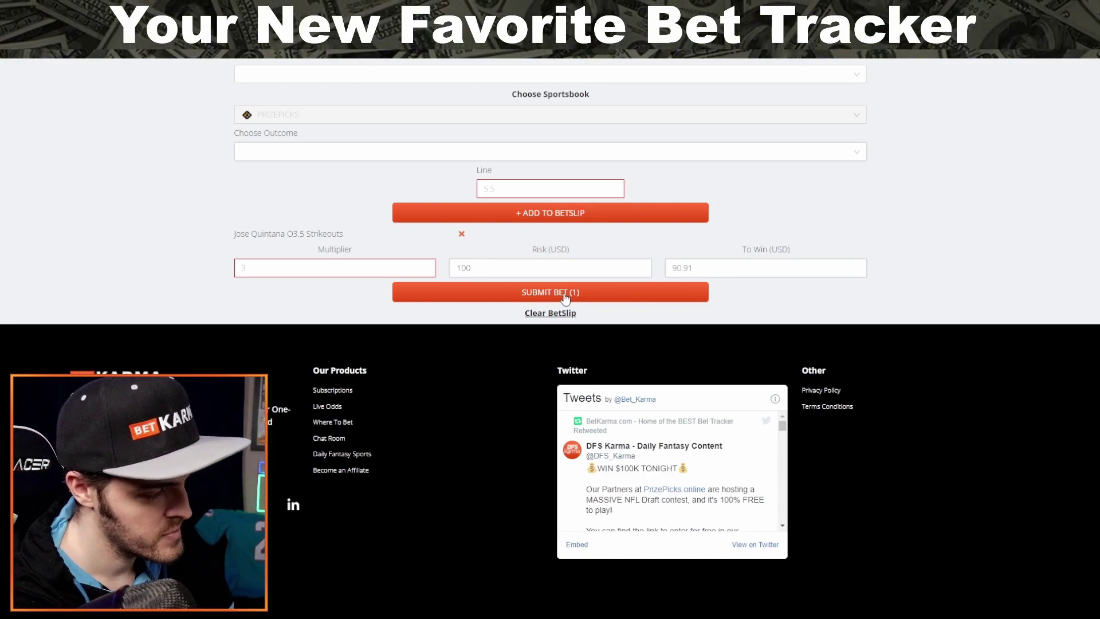
{"action": "scroll", "coordinate": [382, 395], "scroll_direction": "up", "scroll_amount": 5}
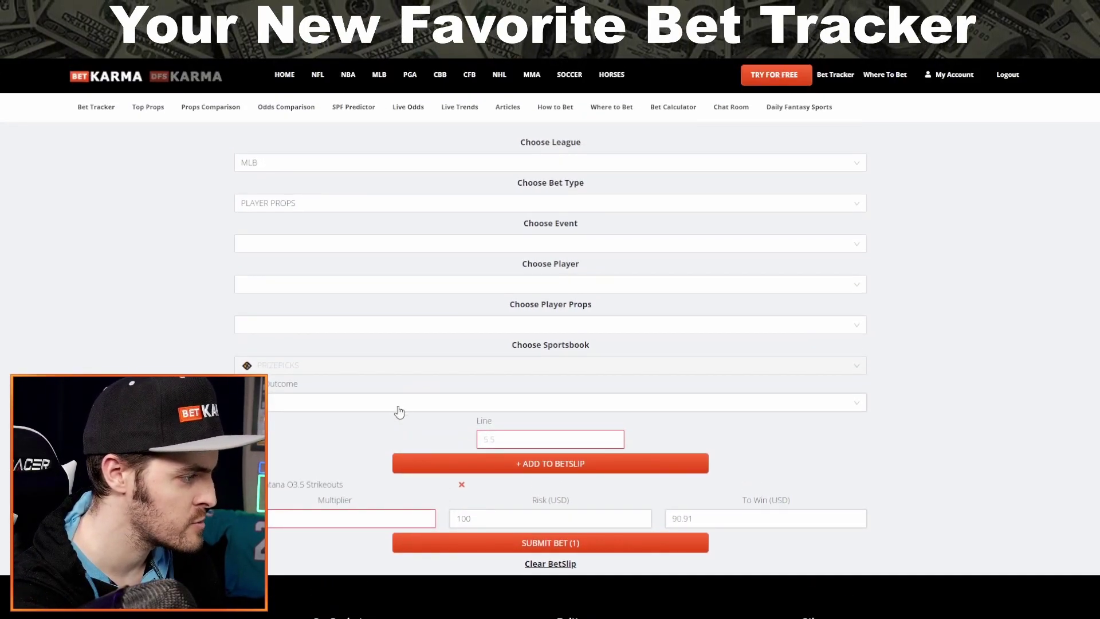
Step: Choose the Cleveland Guardians @ Los Angeles Angels game for the next leg
{"action": "left_click", "coordinate": [326, 244]}
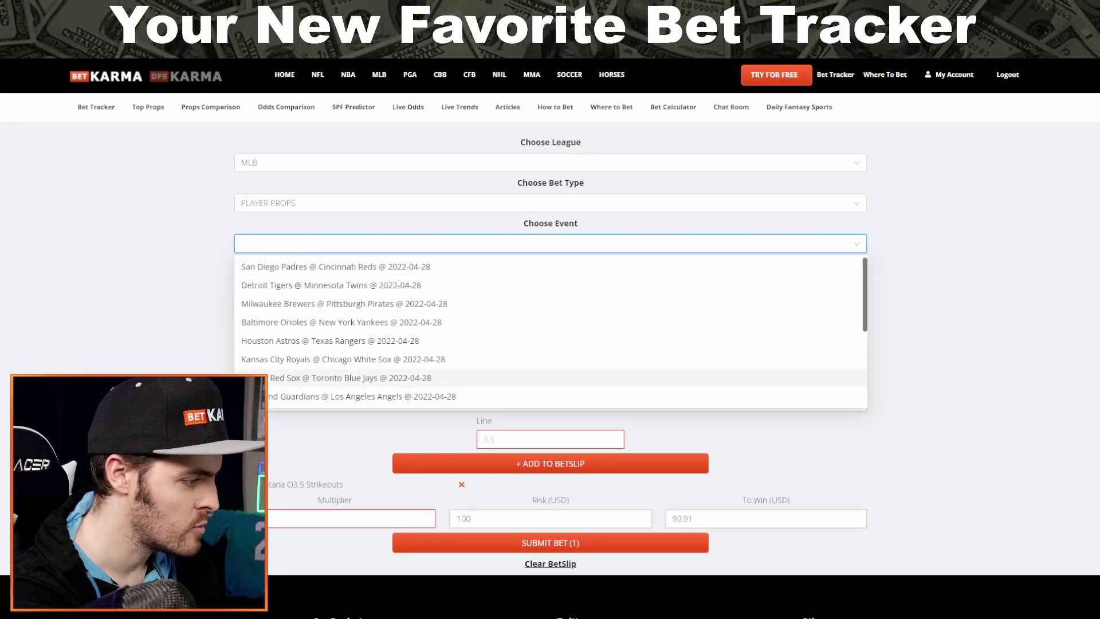
{"action": "key", "text": "Escape"}
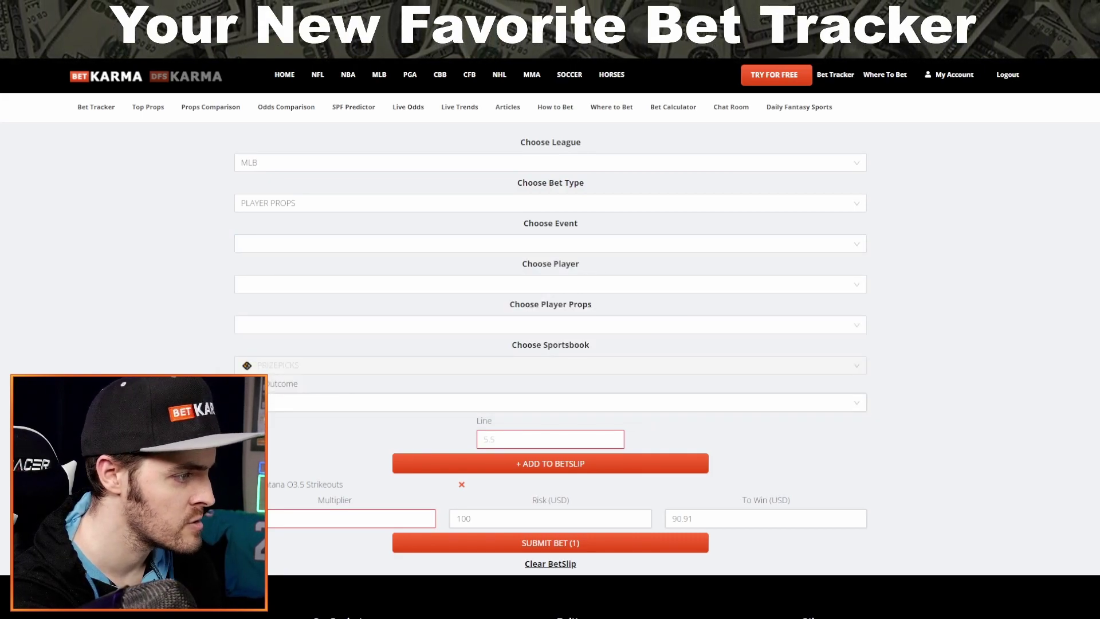
{"action": "left_click", "coordinate": [310, 245]}
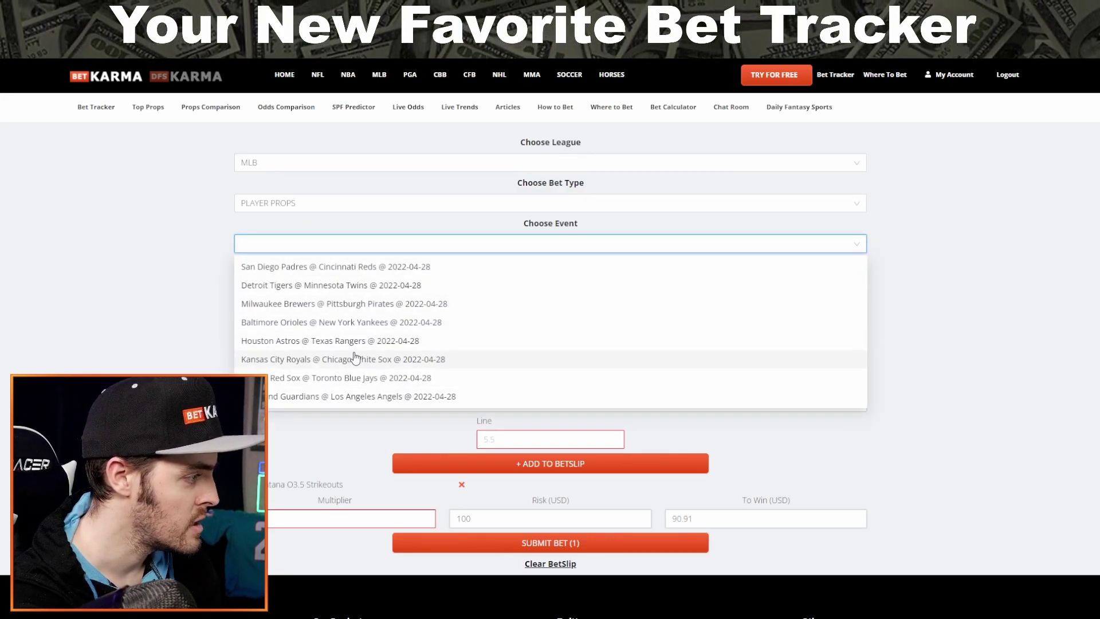
{"action": "scroll", "coordinate": [354, 338], "scroll_direction": "down", "scroll_amount": 1}
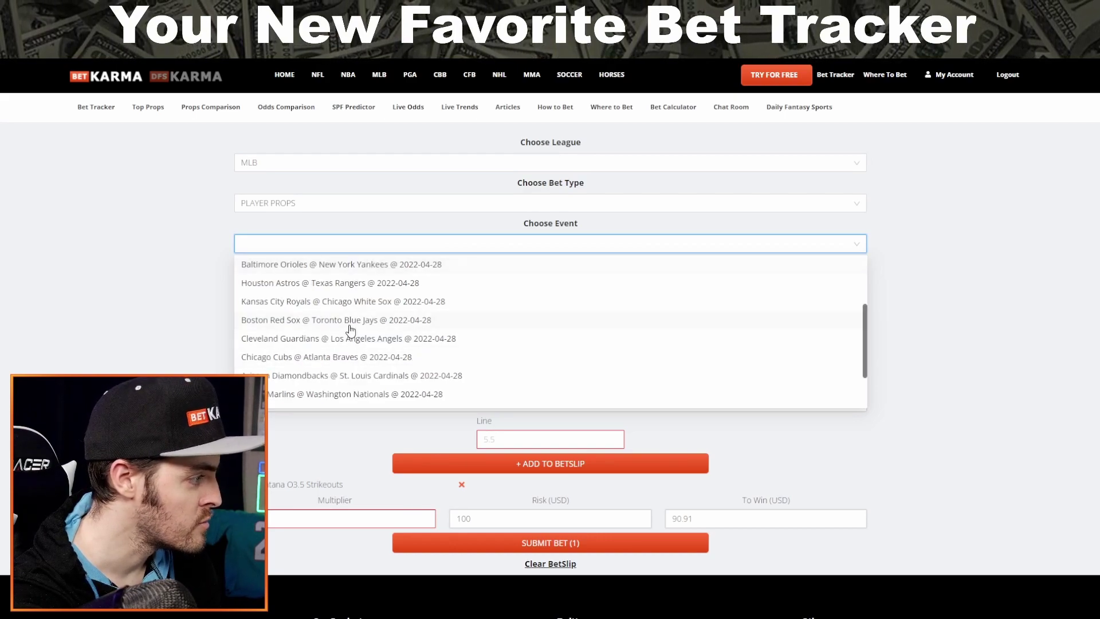
{"action": "left_click", "coordinate": [348, 339]}
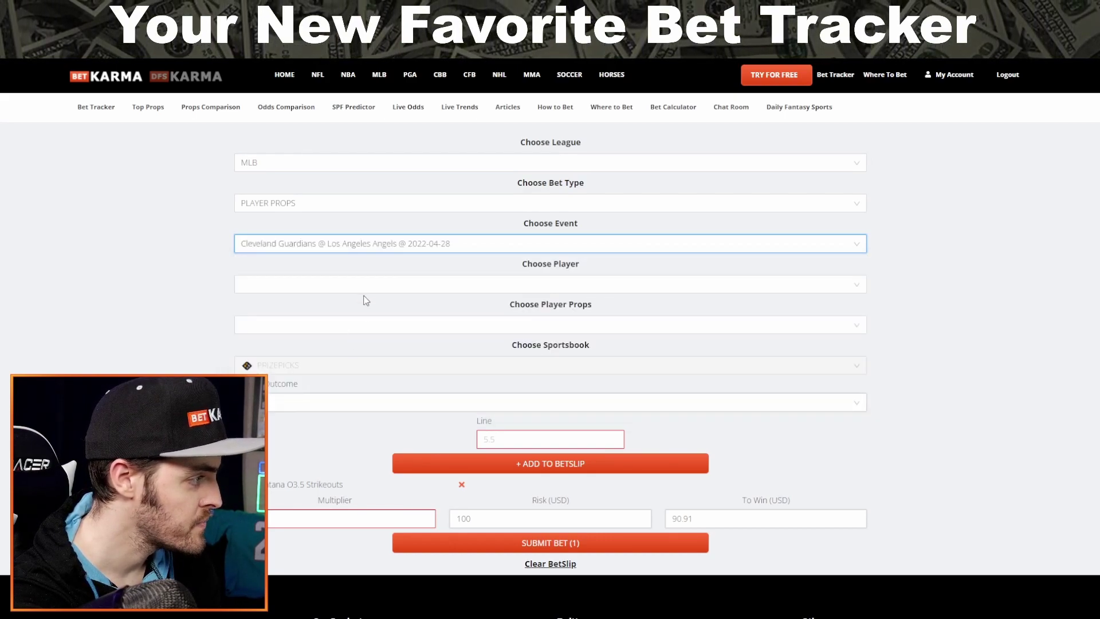
Step: Select Cal Quantrill as the player and Strikeouts as the prop
{"action": "left_click", "coordinate": [362, 289]}
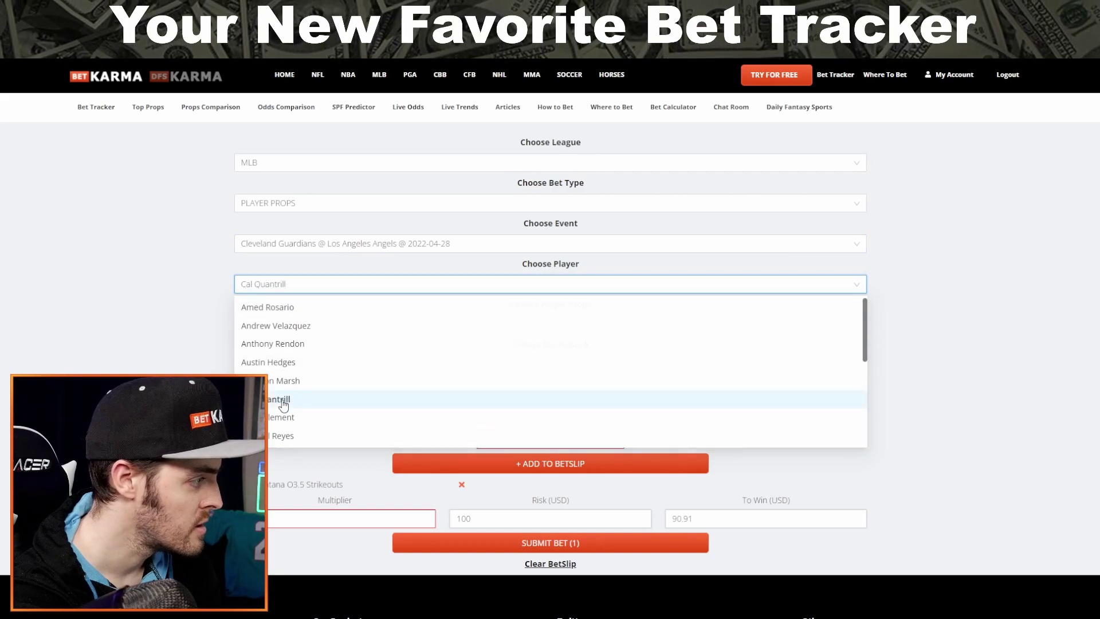
{"action": "left_click", "coordinate": [283, 405]}
{"action": "left_click", "coordinate": [386, 325]}
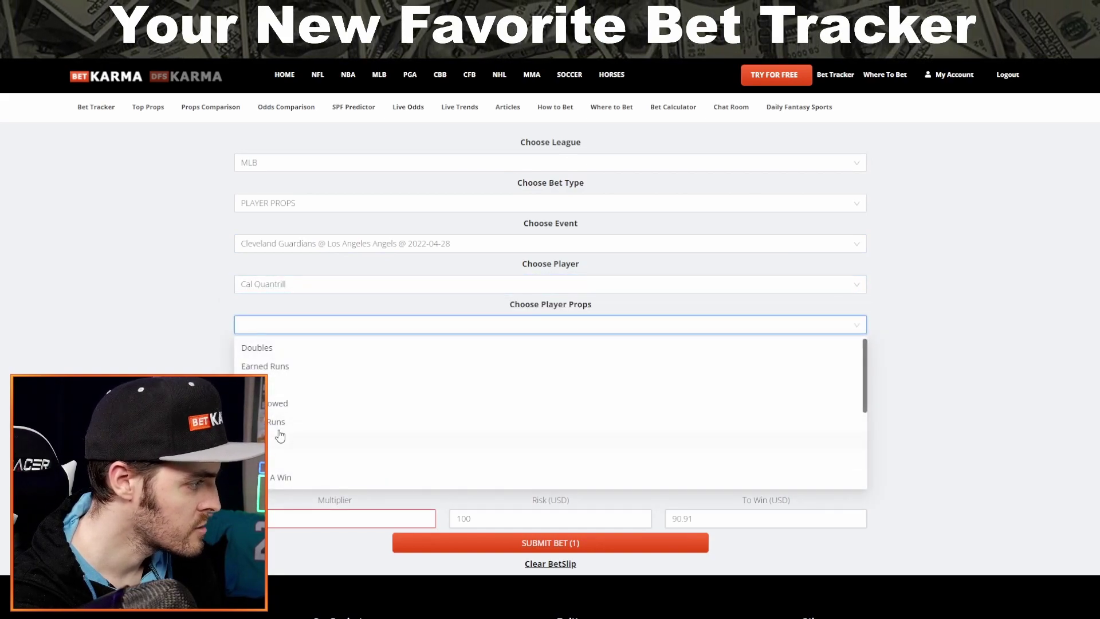
{"action": "scroll", "coordinate": [280, 435], "scroll_direction": "down", "scroll_amount": 6}
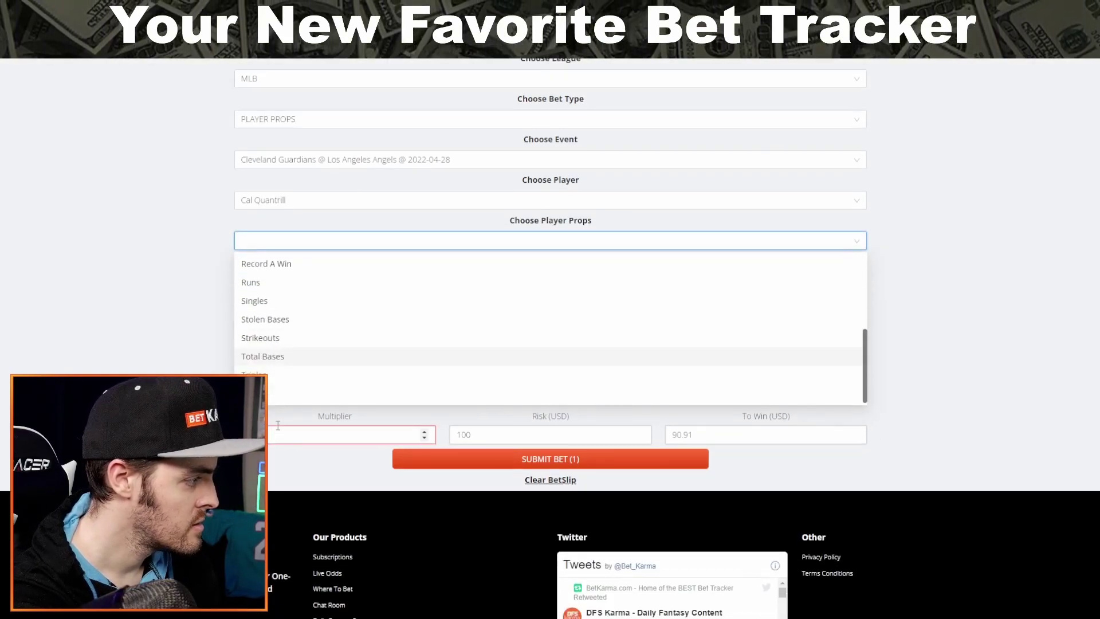
{"action": "scroll", "coordinate": [295, 361], "scroll_direction": "up", "scroll_amount": 5}
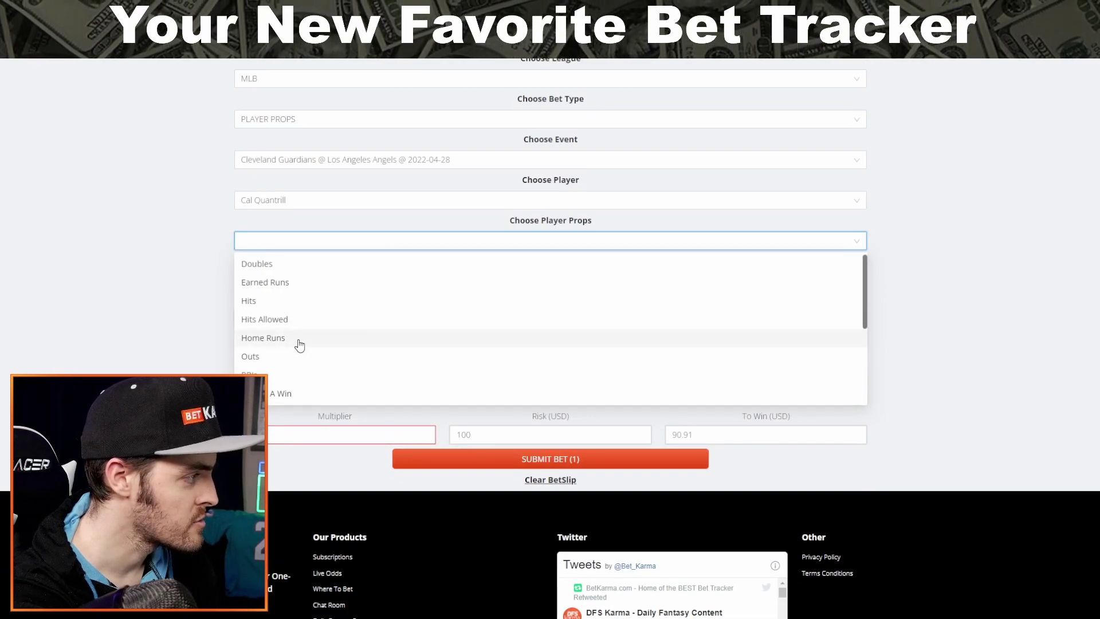
{"action": "scroll", "coordinate": [299, 345], "scroll_direction": "up", "scroll_amount": 2}
{"action": "scroll", "coordinate": [319, 400], "scroll_direction": "down", "scroll_amount": 5}
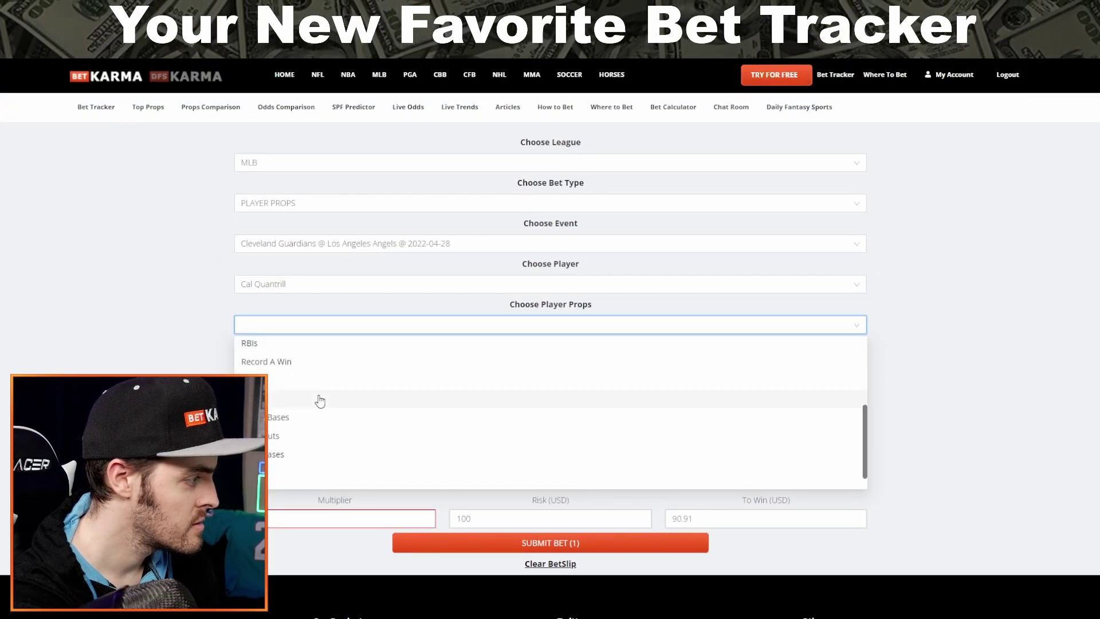
{"action": "left_click", "coordinate": [290, 422]}
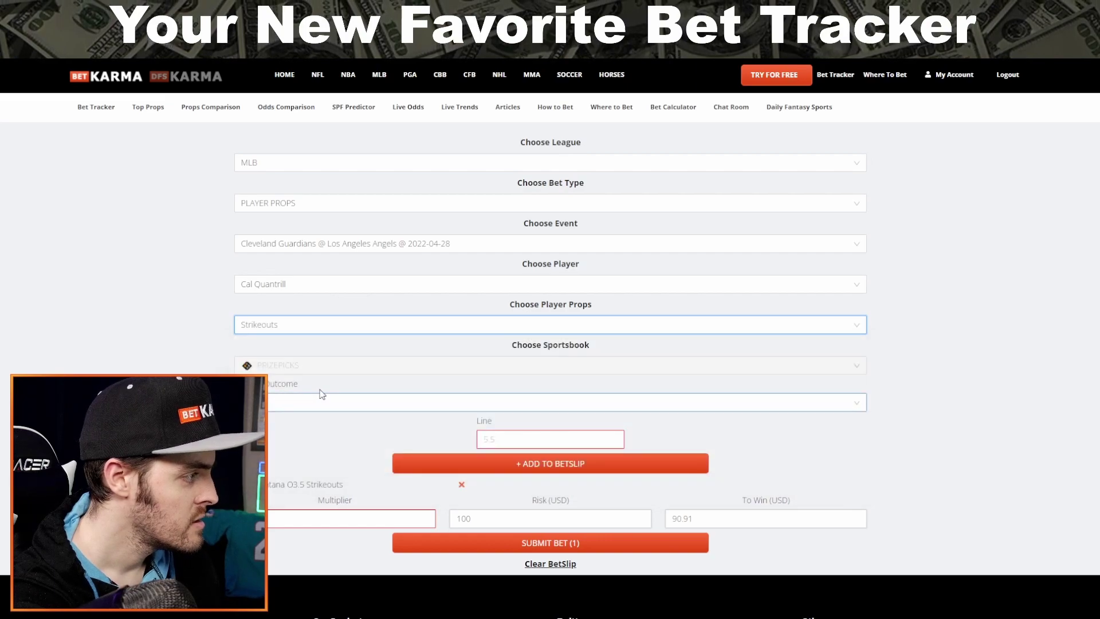
Step: Set the outcome to over and move to the Line field
{"action": "left_click", "coordinate": [327, 402]}
{"action": "left_click", "coordinate": [314, 433]}
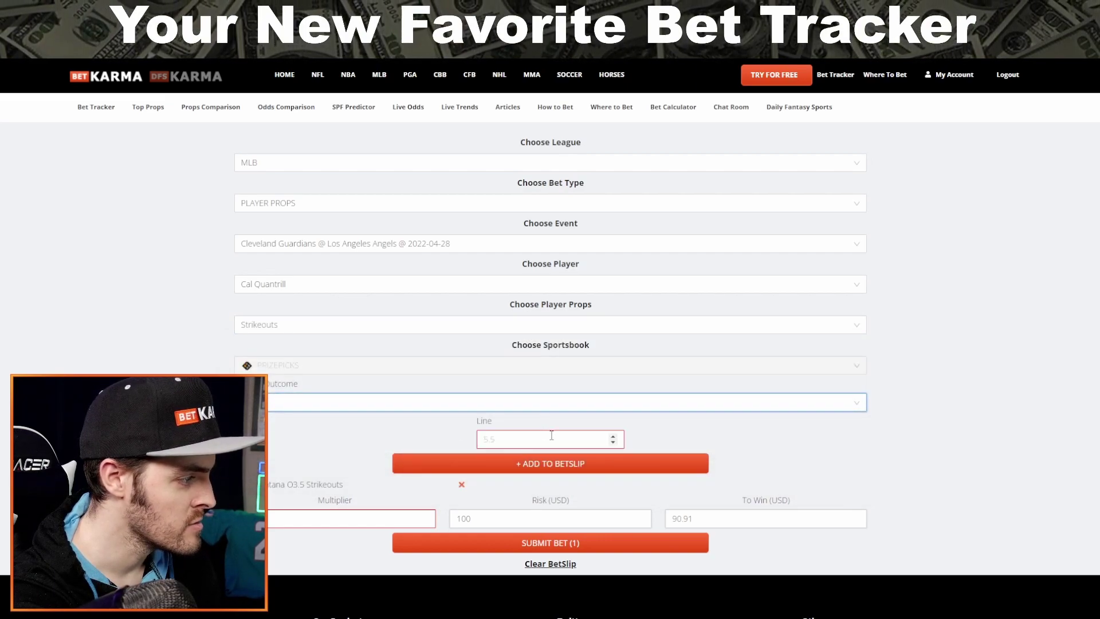
{"action": "left_click", "coordinate": [547, 433]}
Step: Enter line 2.5 and add Cal Quantrill O2.5 Strikeouts as the second betslip leg
{"action": "type", "text": "2.5"}
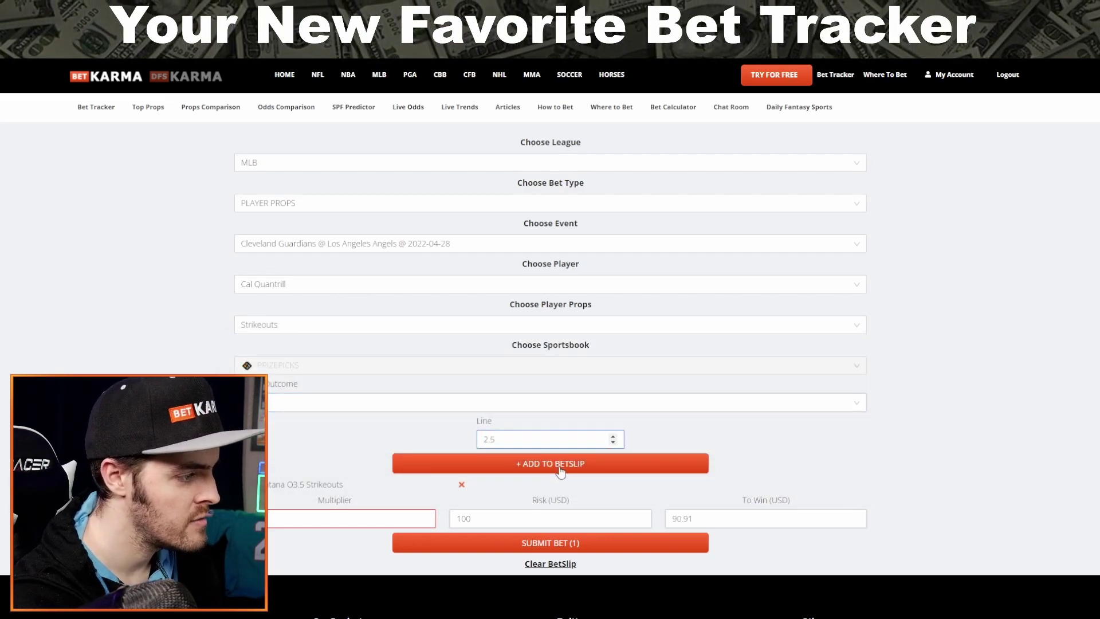
{"action": "left_click", "coordinate": [561, 464]}
{"action": "scroll", "coordinate": [369, 410], "scroll_direction": "down", "scroll_amount": 5}
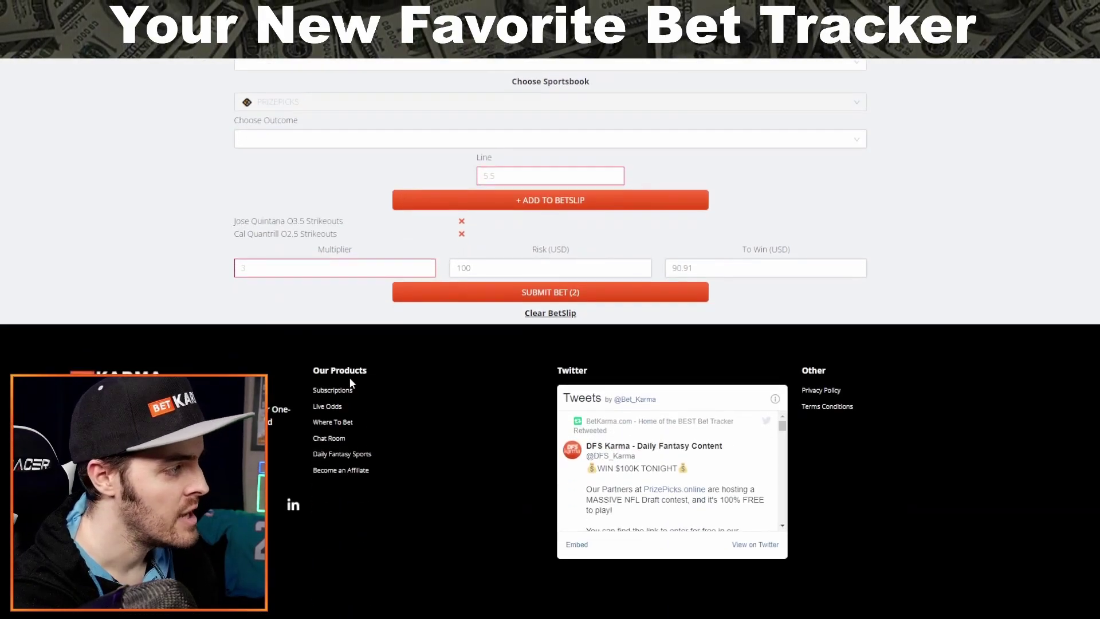
{"action": "left_click_drag", "start_coordinate": [349, 236], "coordinate": [239, 202]}
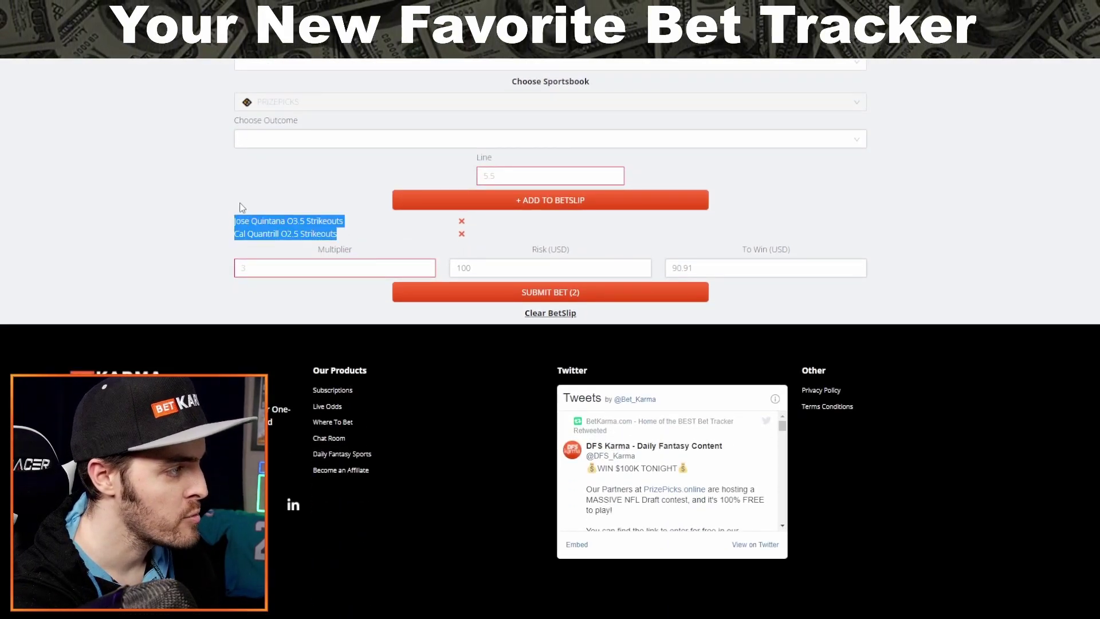
{"action": "left_click", "coordinate": [243, 204]}
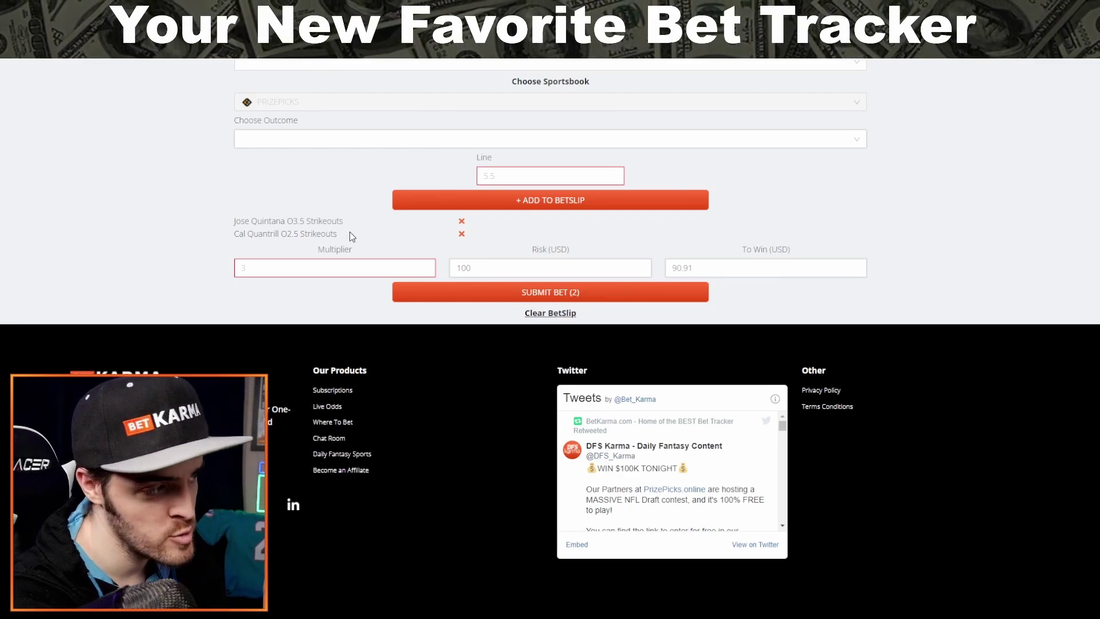
{"action": "left_click", "coordinate": [359, 268]}
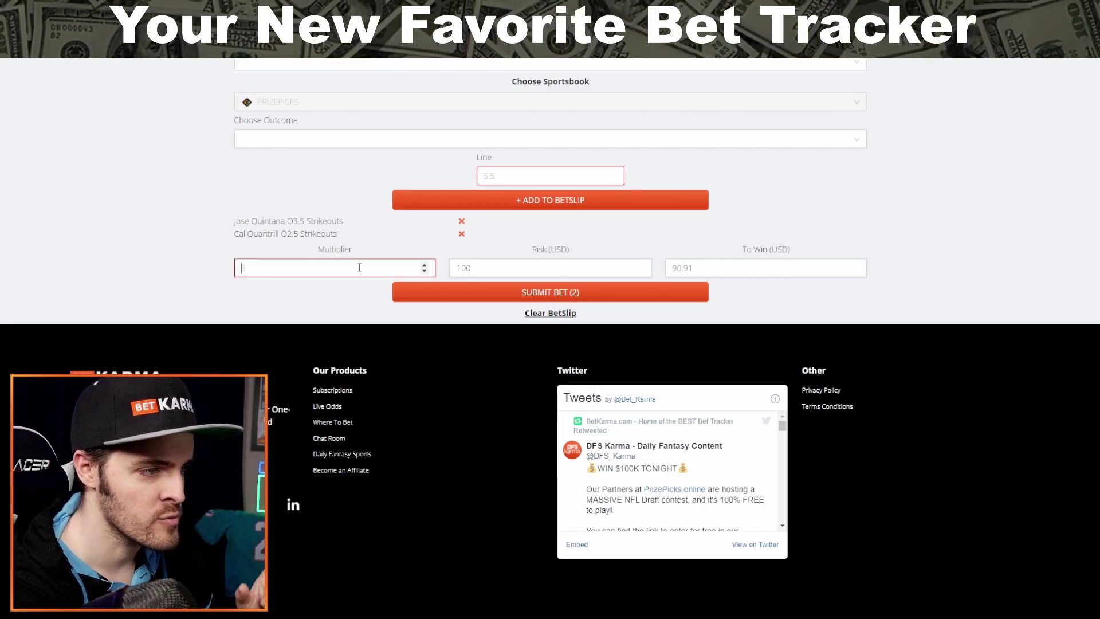
Step: Set the betslip multiplier to 3, making To Win 300.00 on the $100 risk
{"action": "left_click", "coordinate": [359, 267]}
{"action": "type", "text": "3"}
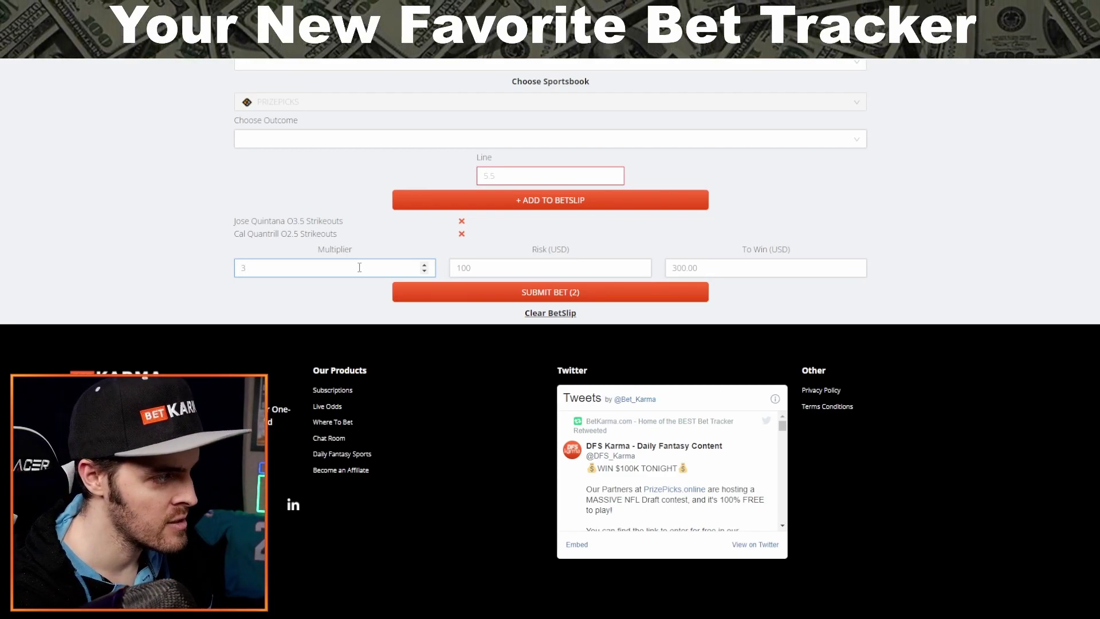
{"action": "left_click", "coordinate": [479, 261]}
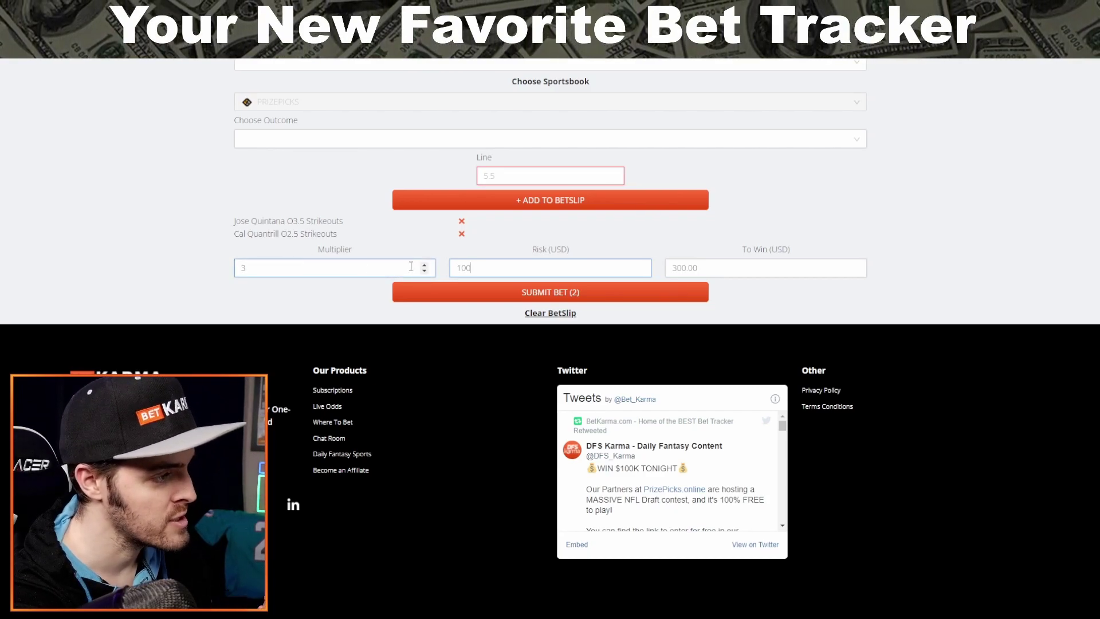
Step: Submit the two-pick parlay, now pending $300.00 at 3X with $100 risk
{"action": "left_click", "coordinate": [565, 297]}
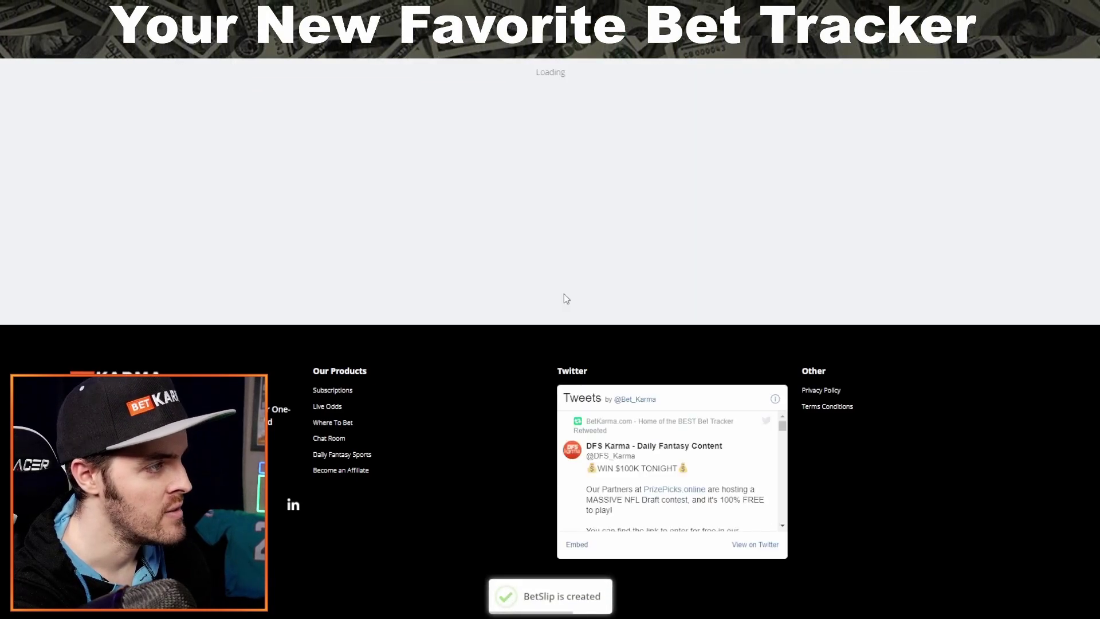
{"action": "scroll", "coordinate": [501, 408], "scroll_direction": "up", "scroll_amount": 3}
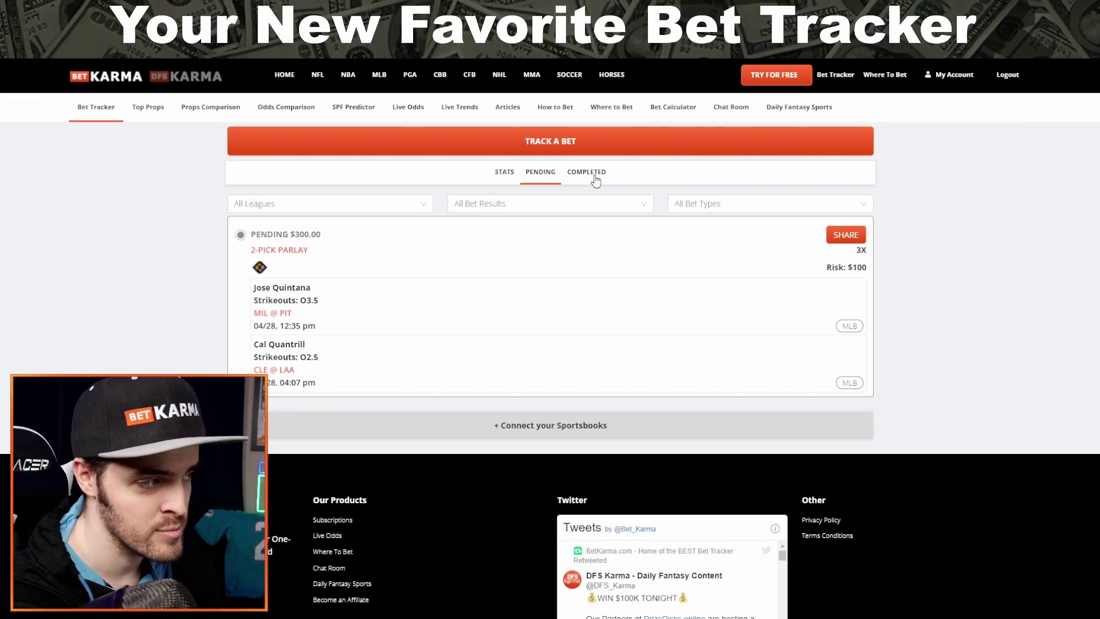
{"action": "left_click_drag", "start_coordinate": [872, 252], "coordinate": [826, 268]}
{"action": "left_click", "coordinate": [866, 267]}
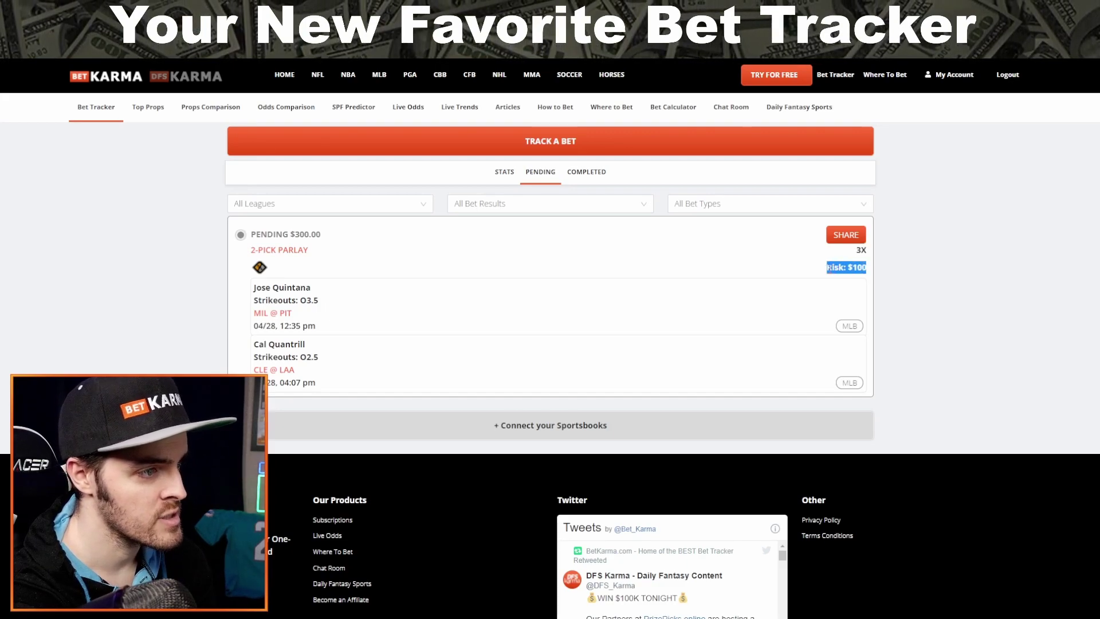
{"action": "left_click", "coordinate": [423, 245]}
{"action": "left_click_drag", "start_coordinate": [324, 238], "coordinate": [290, 235]}
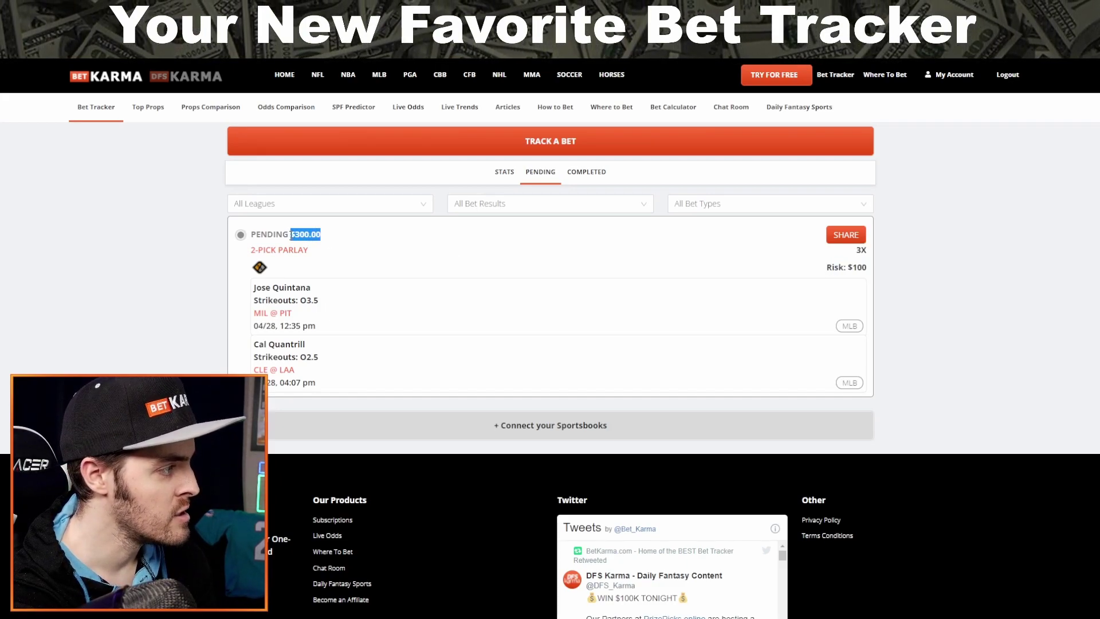
{"action": "left_click", "coordinate": [295, 245]}
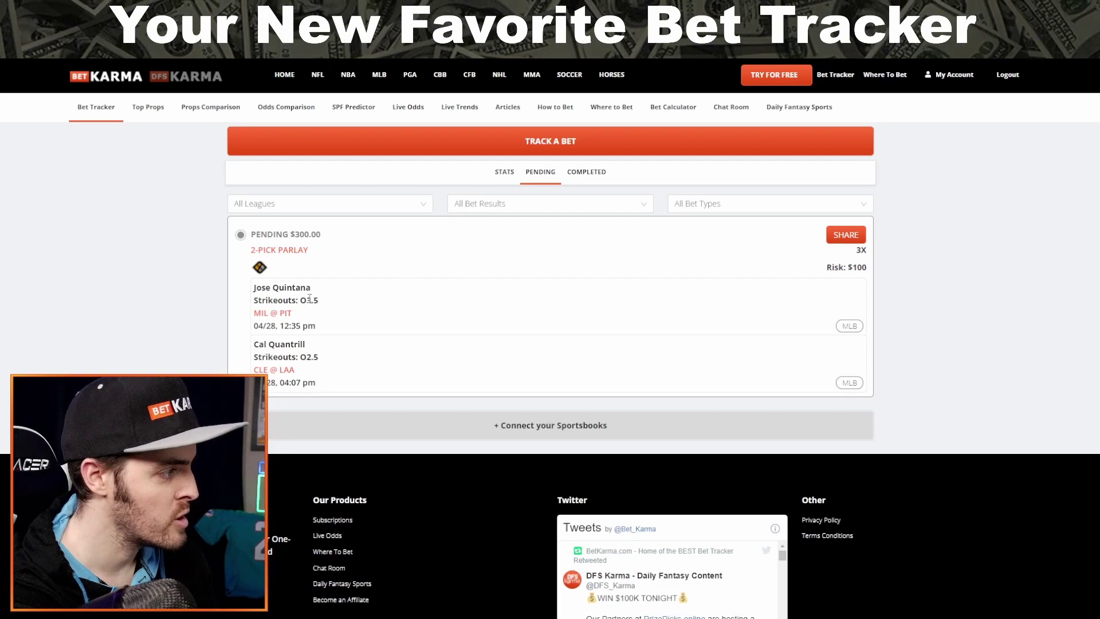
{"action": "left_click", "coordinate": [329, 287]}
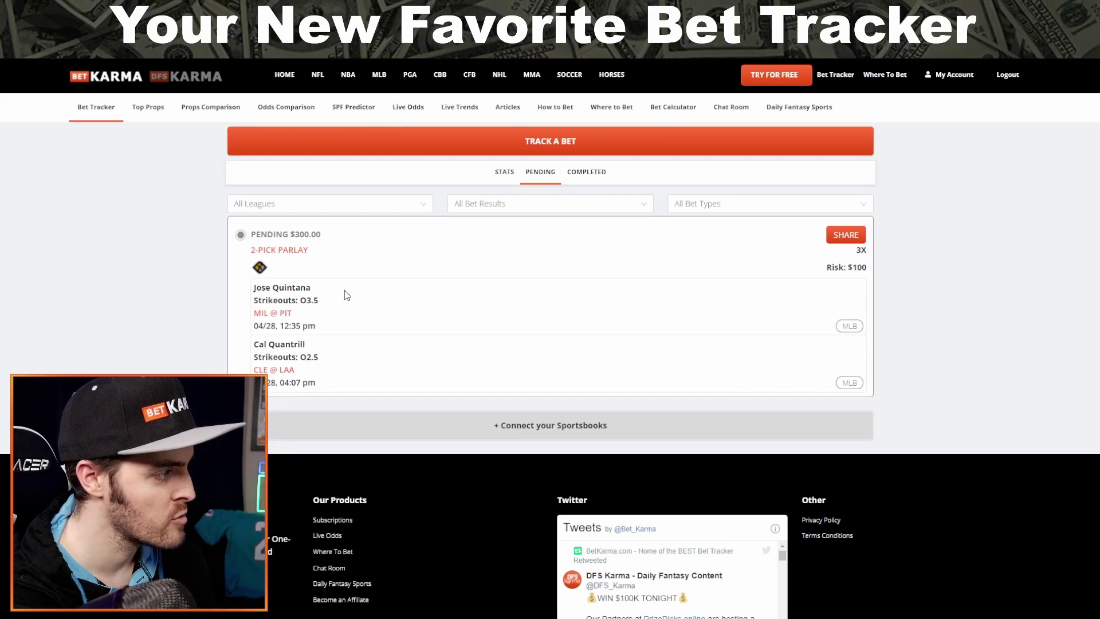
{"action": "left_click", "coordinate": [589, 180]}
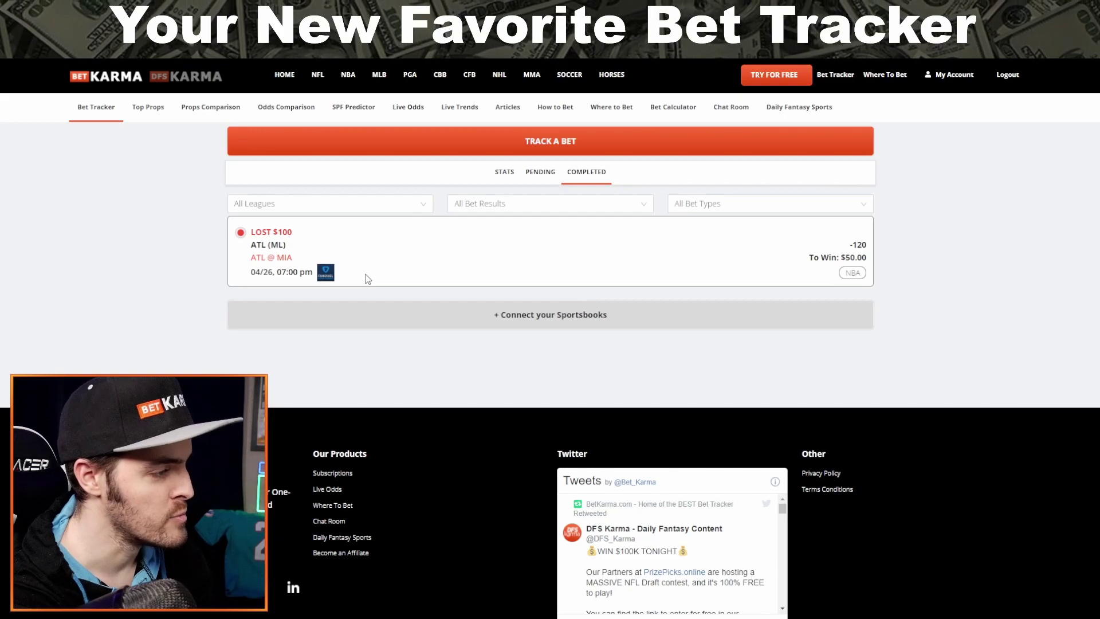
{"action": "triple_click", "coordinate": [291, 237]}
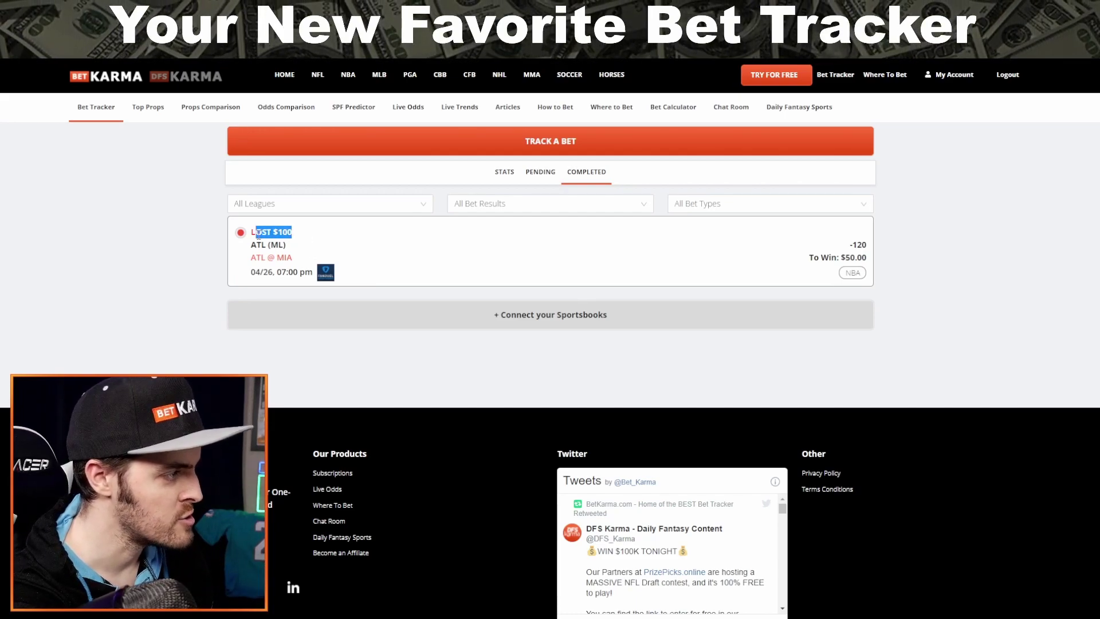
{"action": "left_click", "coordinate": [291, 243]}
{"action": "left_click_drag", "start_coordinate": [304, 273], "coordinate": [251, 255]}
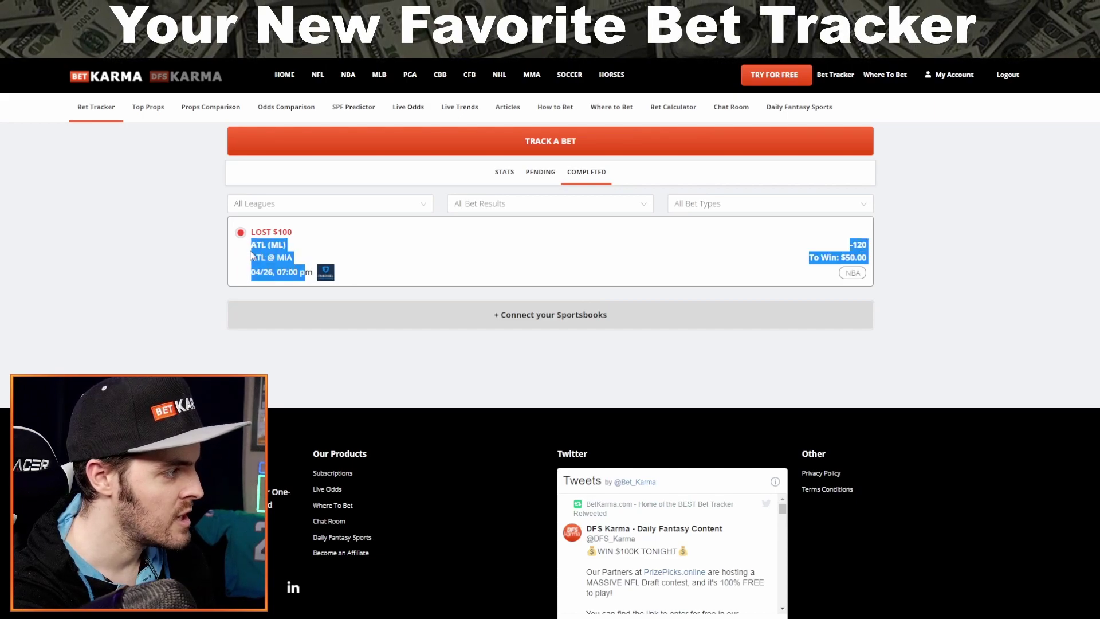
{"action": "left_click", "coordinate": [262, 247]}
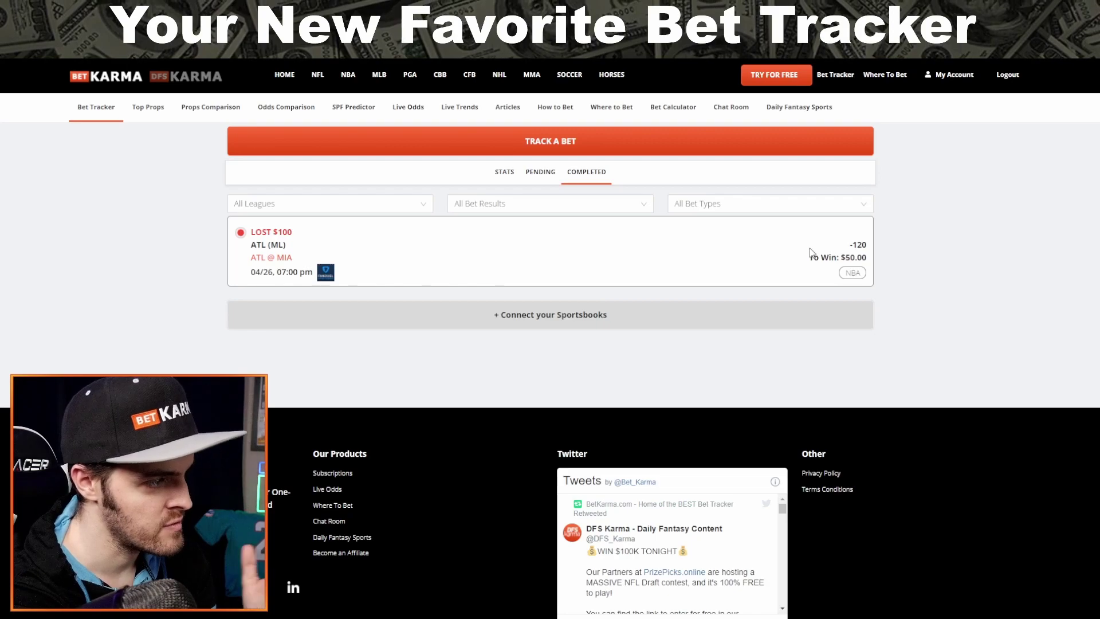
{"action": "left_click", "coordinate": [543, 179]}
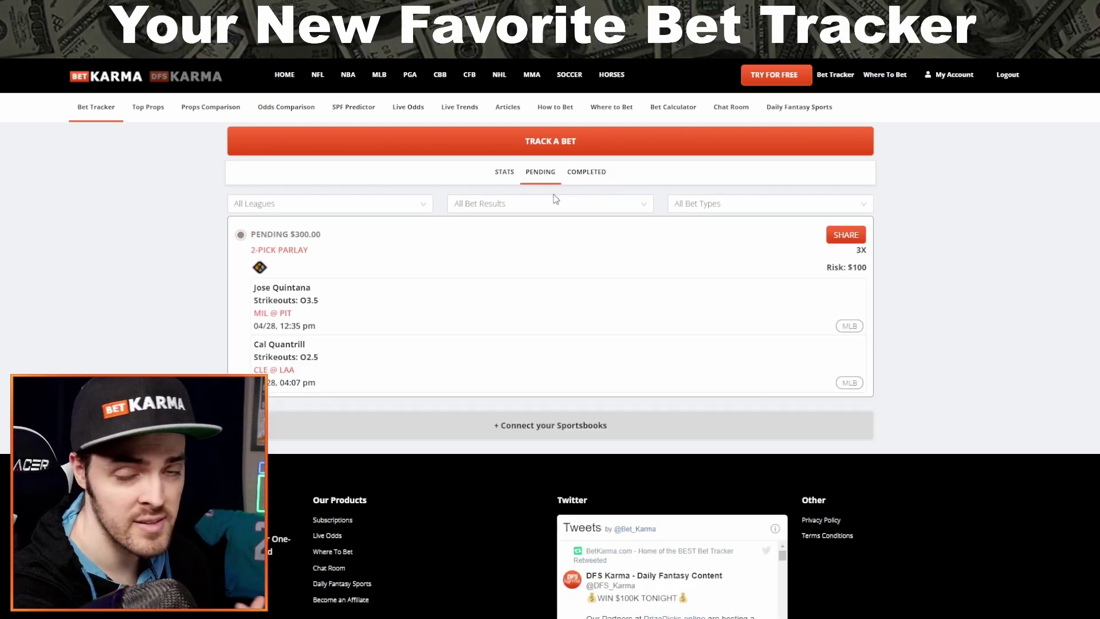
{"action": "left_click", "coordinate": [503, 181]}
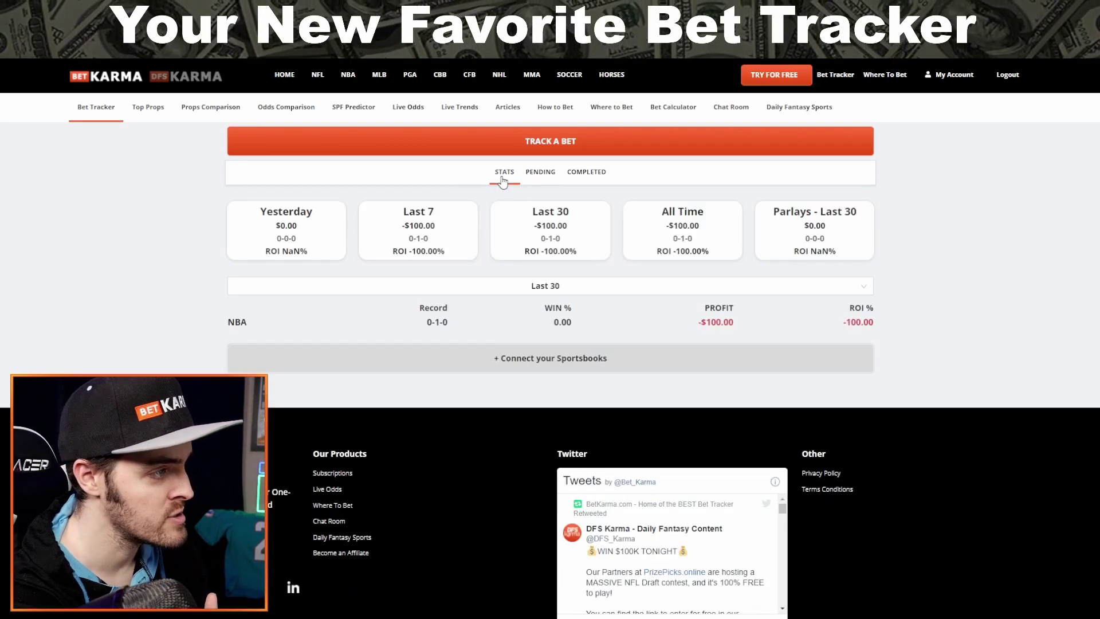
{"action": "left_click", "coordinate": [580, 175]}
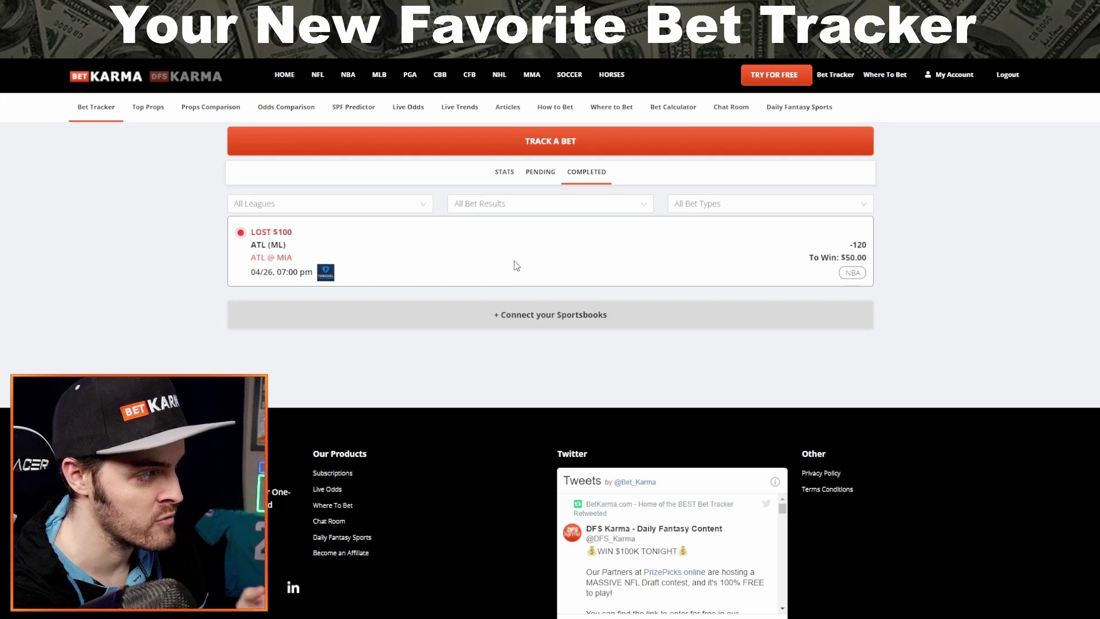
{"action": "double_click", "coordinate": [268, 274]}
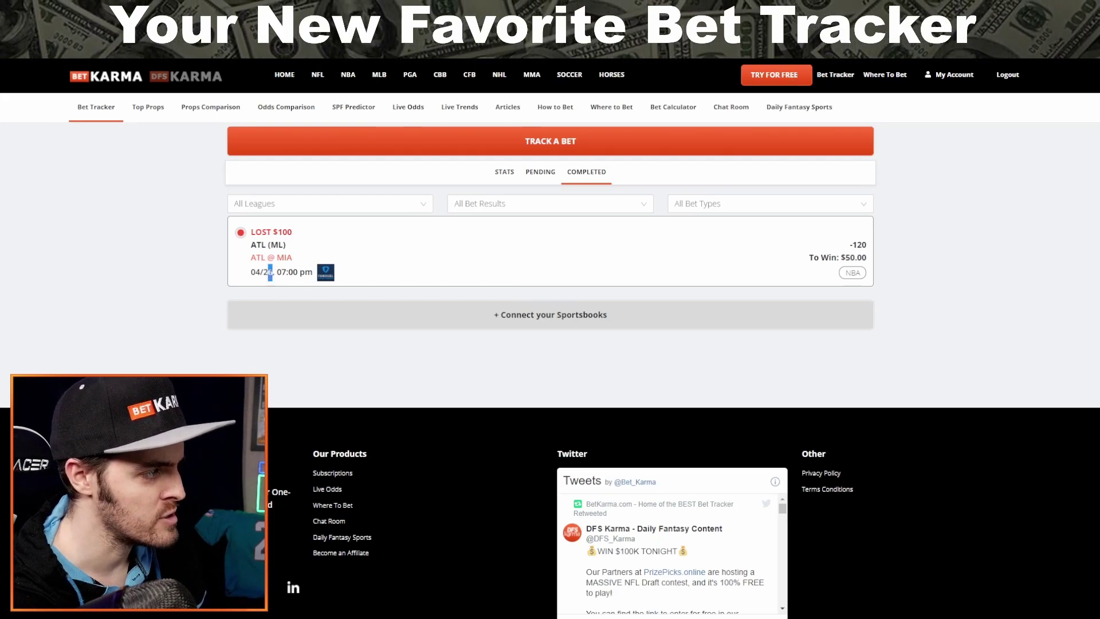
{"action": "left_click", "coordinate": [503, 172]}
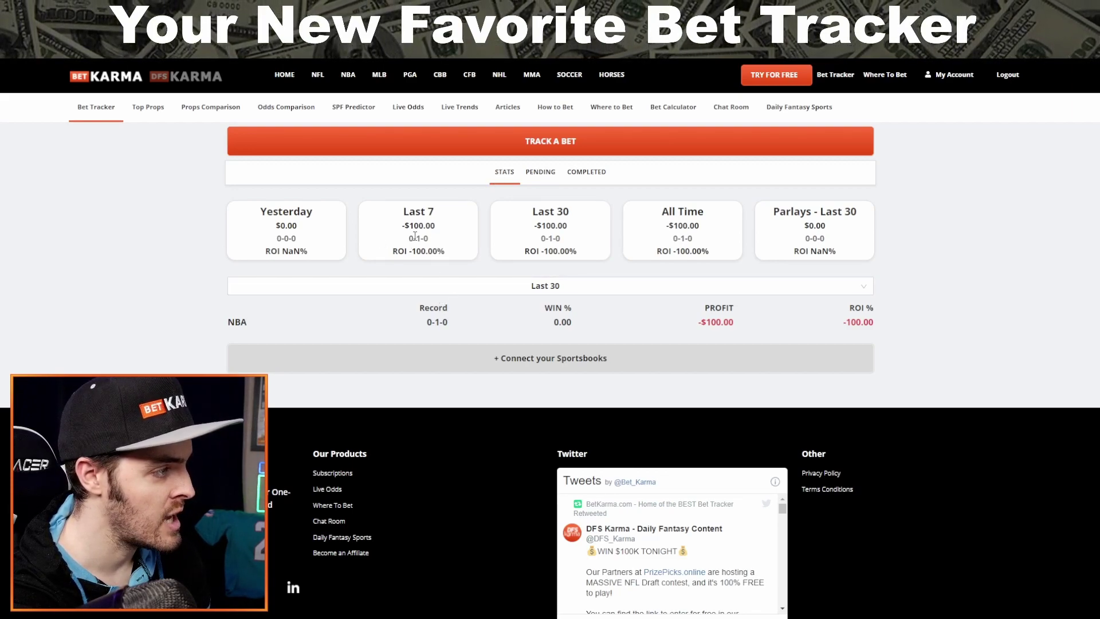
{"action": "left_click_drag", "start_coordinate": [415, 236], "coordinate": [437, 243]}
{"action": "left_click", "coordinate": [436, 243]}
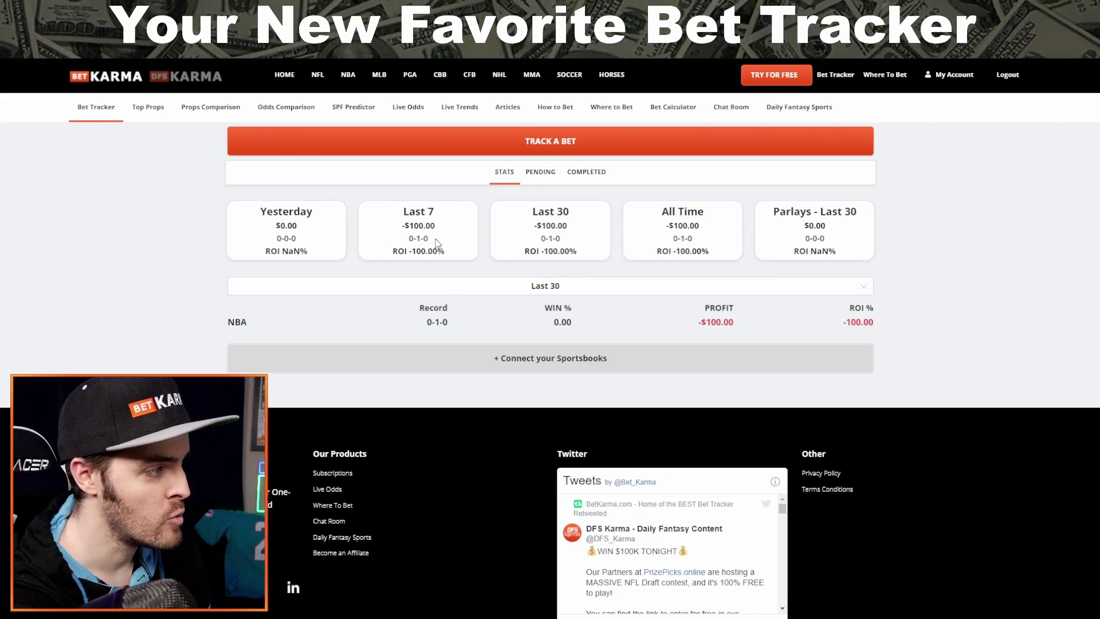
{"action": "left_click_drag", "start_coordinate": [540, 241], "coordinate": [569, 243]}
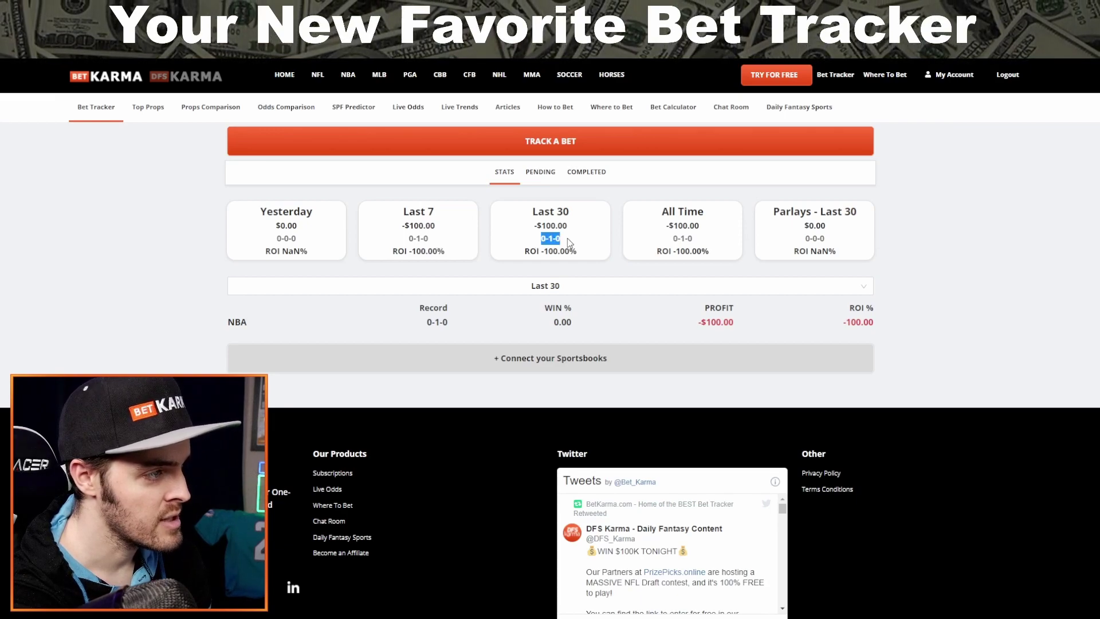
{"action": "left_click_drag", "start_coordinate": [659, 241], "coordinate": [693, 238]}
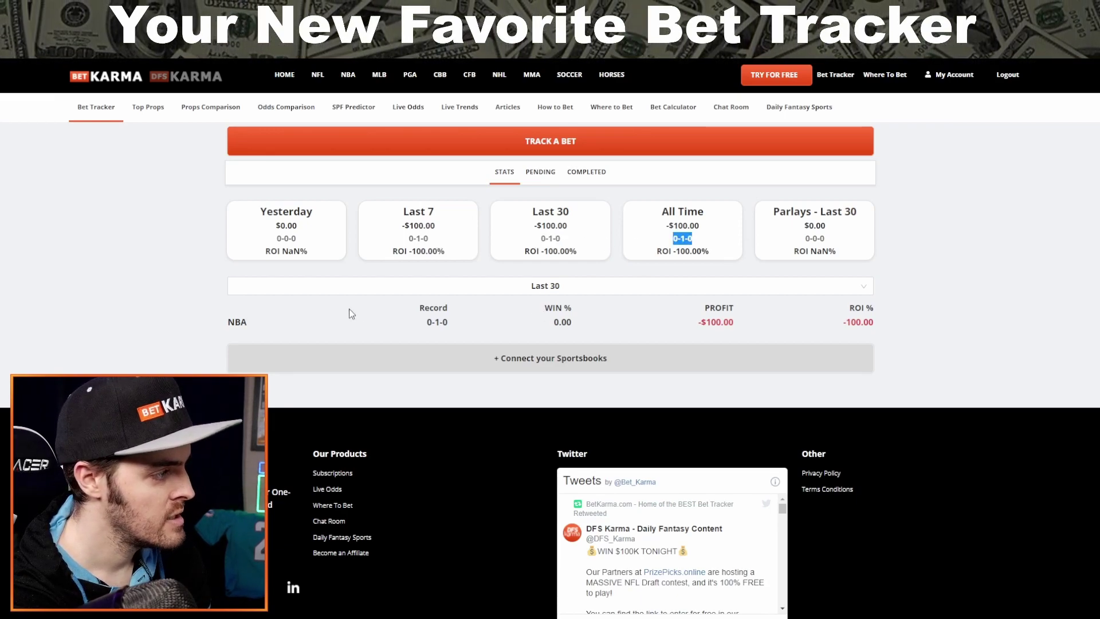
{"action": "left_click", "coordinate": [248, 330]}
{"action": "triple_click", "coordinate": [237, 322]}
{"action": "left_click", "coordinate": [282, 325]}
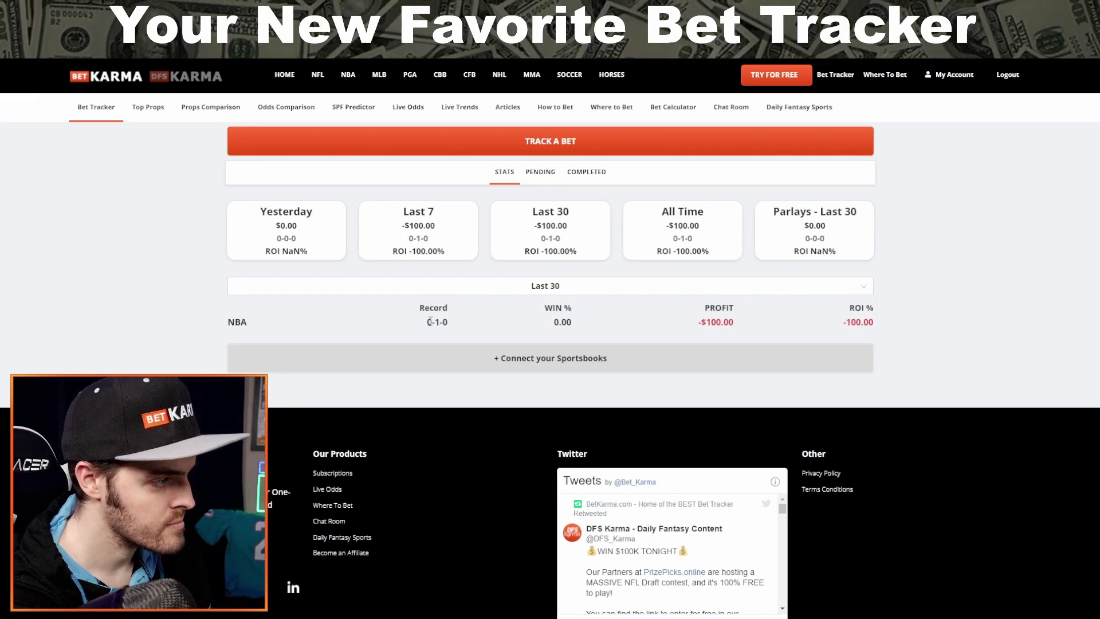
{"action": "left_click_drag", "start_coordinate": [425, 322], "coordinate": [450, 323]}
{"action": "left_click_drag", "start_coordinate": [682, 322], "coordinate": [740, 319]}
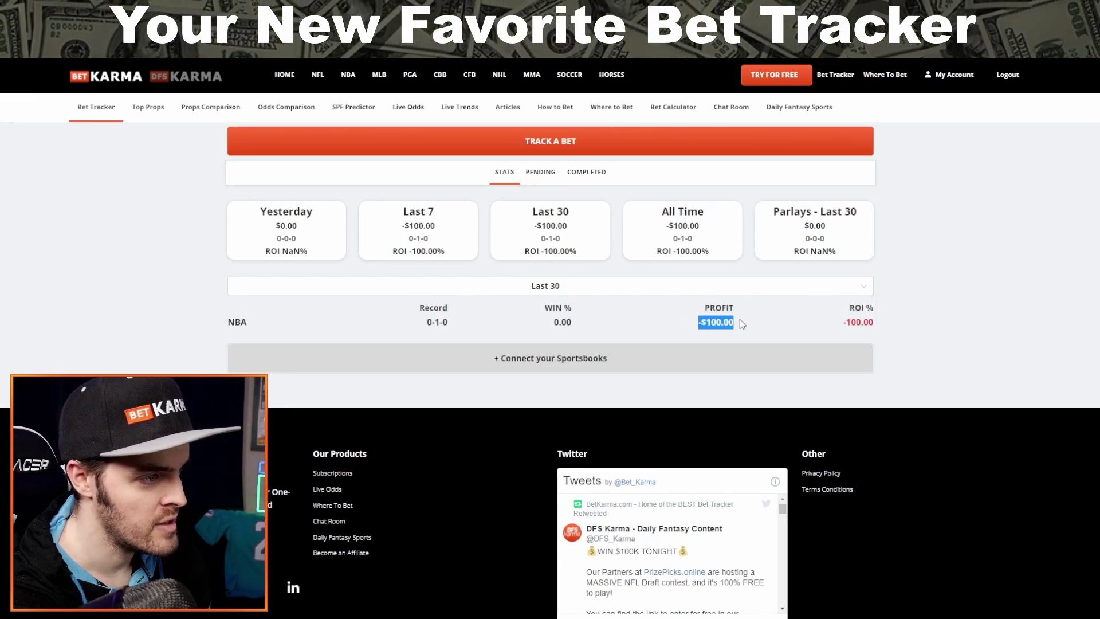
{"action": "left_click", "coordinate": [814, 321]}
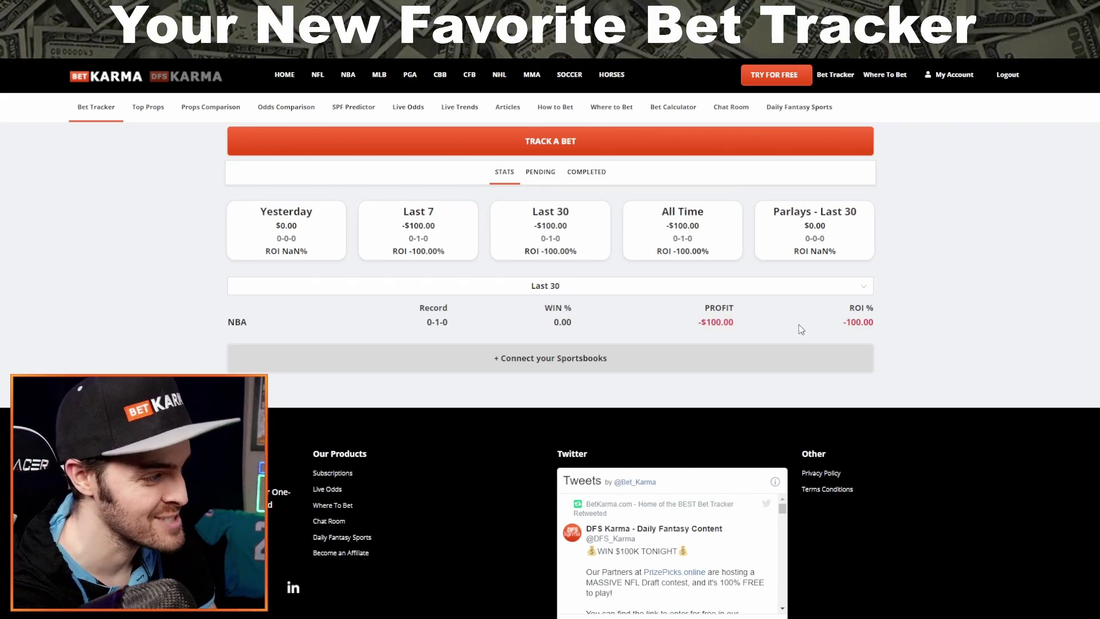
{"action": "left_click", "coordinate": [540, 172]}
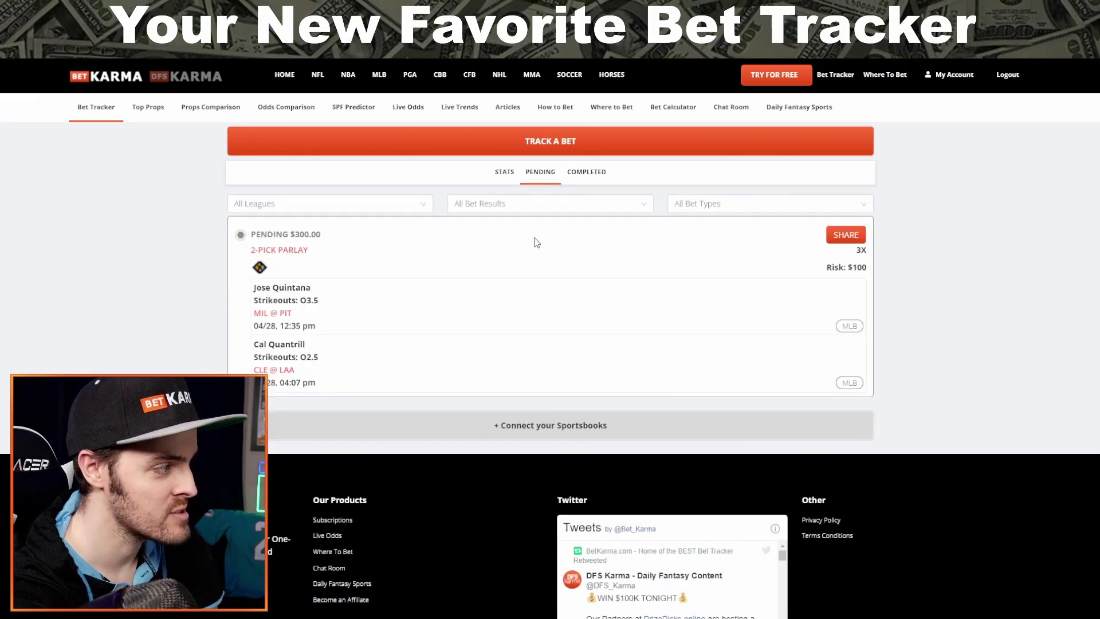
Step: Flip between the Stats, Completed and Pending tabs, ending on Stats
{"action": "double_click", "coordinate": [304, 292]}
{"action": "left_click", "coordinate": [324, 347]}
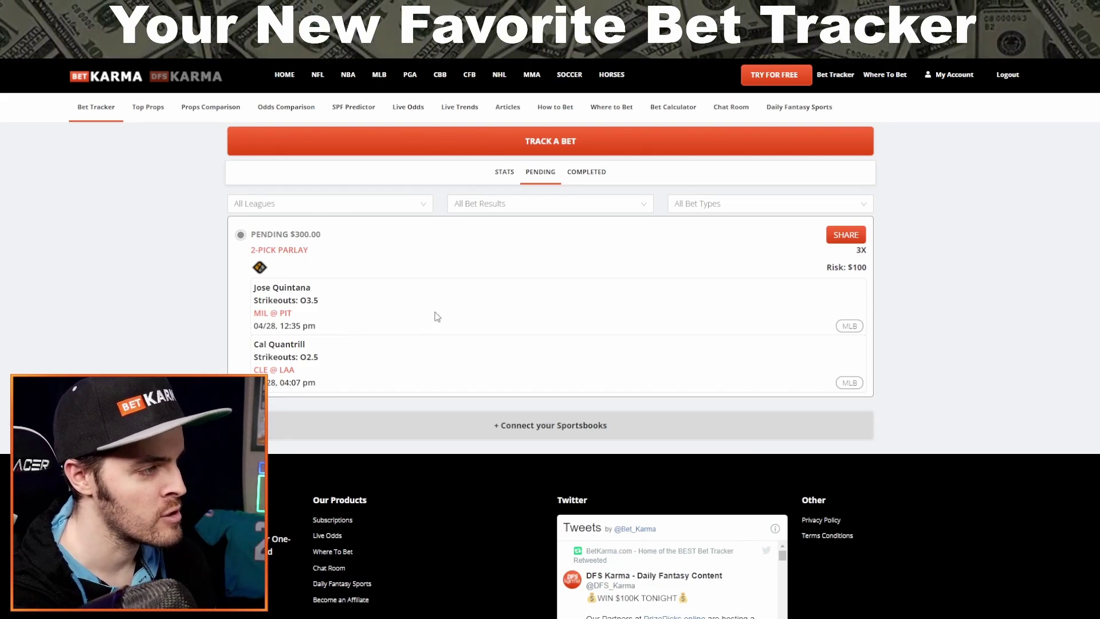
{"action": "left_click", "coordinate": [501, 182]}
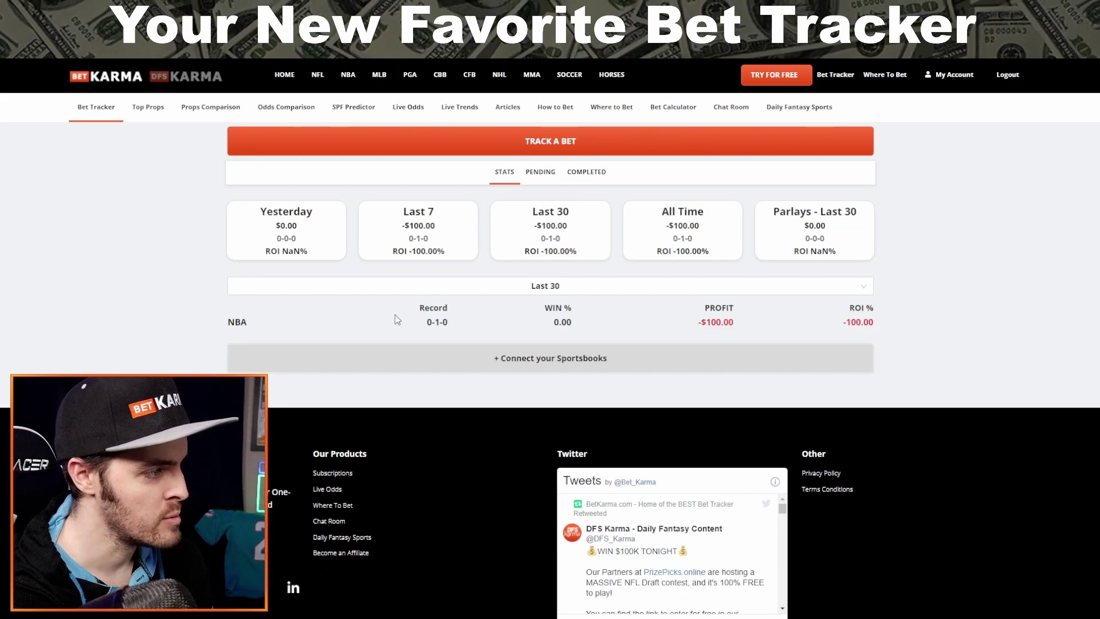
{"action": "left_click", "coordinate": [586, 172]}
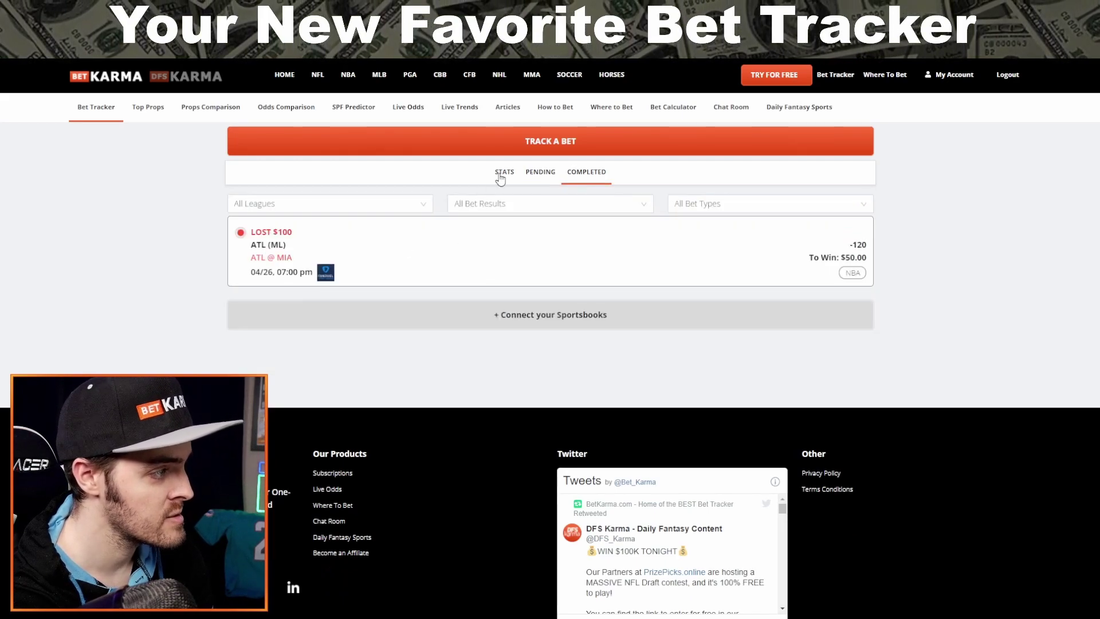
{"action": "left_click", "coordinate": [542, 172]}
{"action": "left_click", "coordinate": [503, 173]}
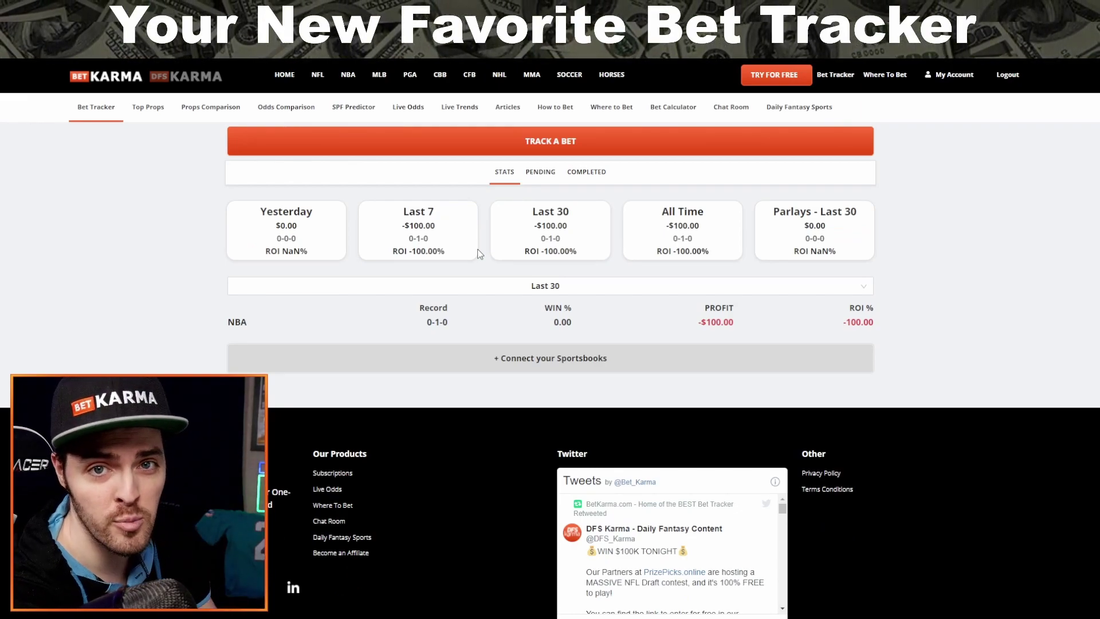
{"action": "left_click", "coordinate": [582, 177]}
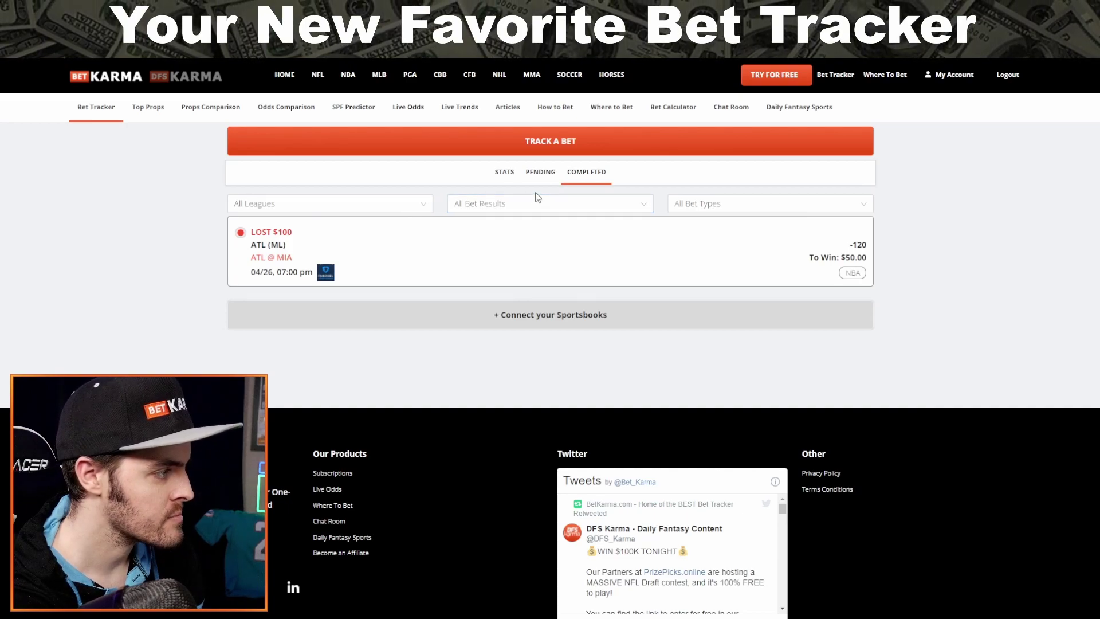
{"action": "left_click", "coordinate": [546, 182]}
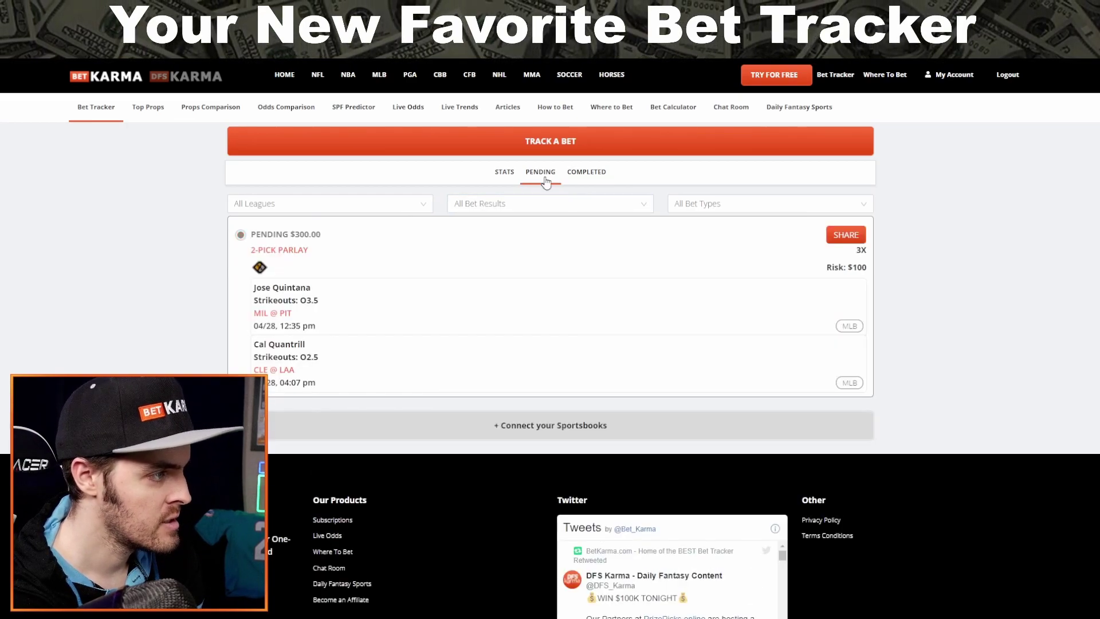
{"action": "left_click", "coordinate": [501, 181]}
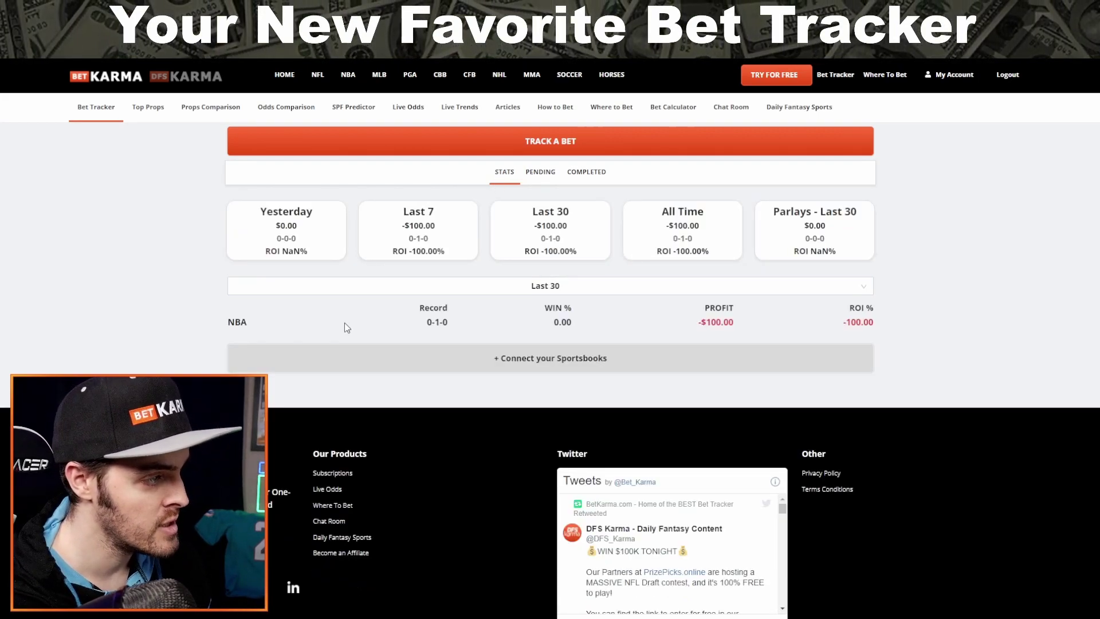
Step: Highlight the NBA row and the -$100.00, 0-1-0 figures across the stat cards
{"action": "left_click_drag", "start_coordinate": [246, 335], "coordinate": [233, 334]}
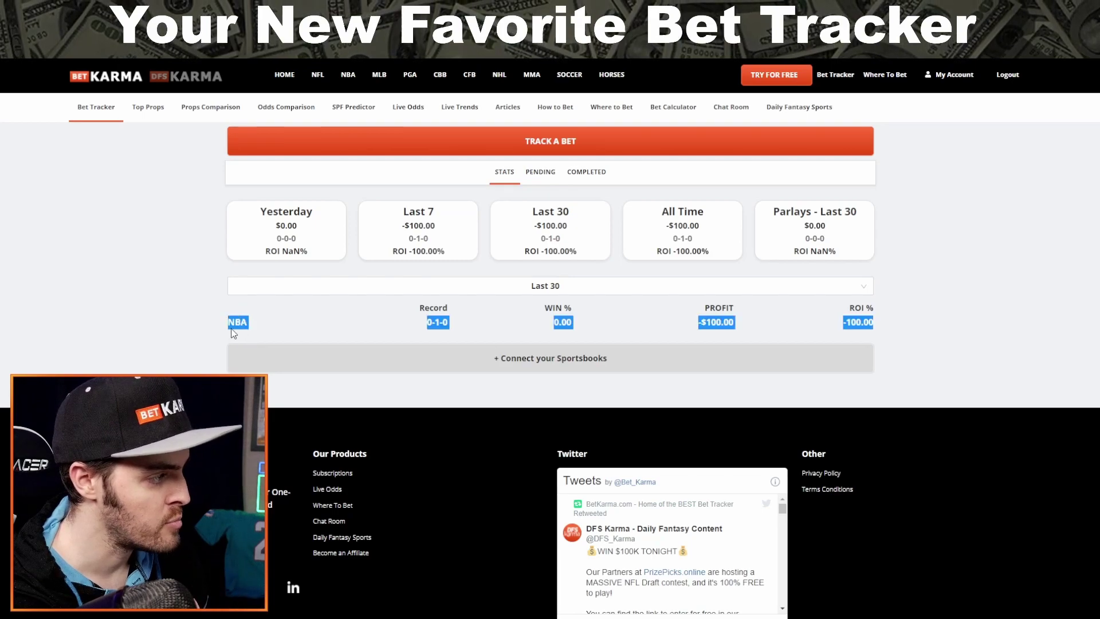
{"action": "left_click", "coordinate": [270, 322]}
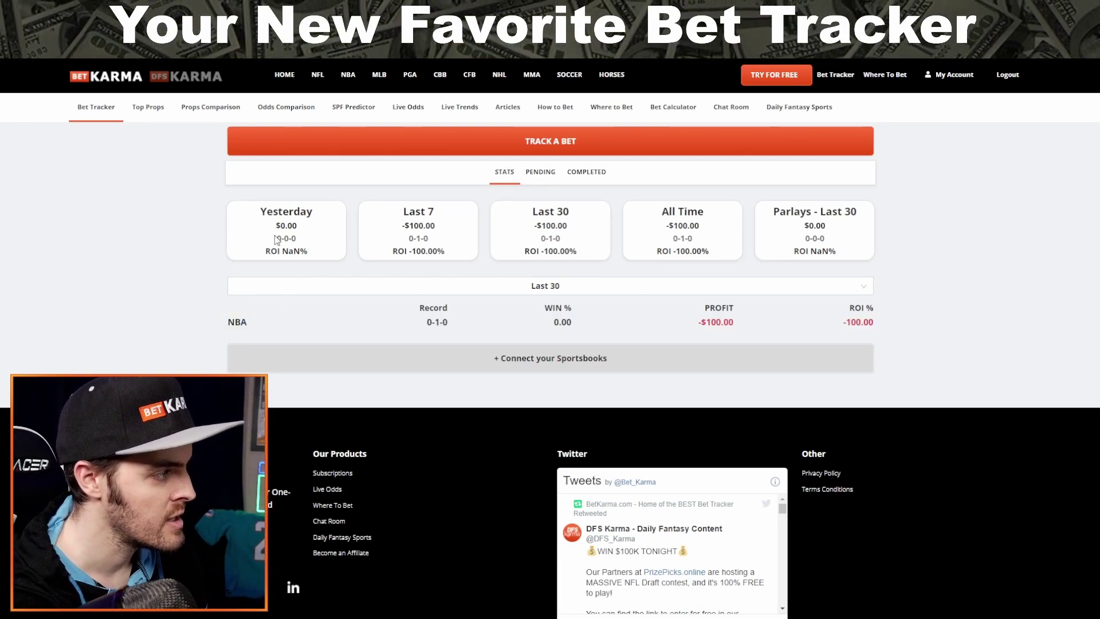
{"action": "left_click_drag", "start_coordinate": [278, 239], "coordinate": [831, 229]}
Step: Return to the Pending list showing the $300 two-pick strikeouts parlay
{"action": "left_click", "coordinate": [954, 249]}
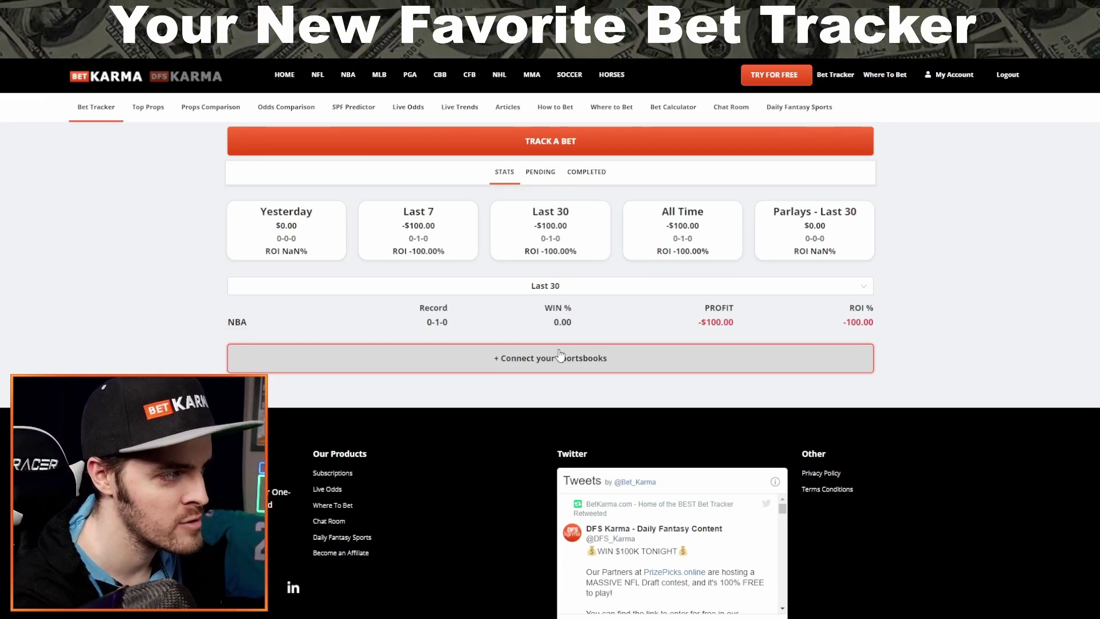
{"action": "left_click", "coordinate": [541, 178]}
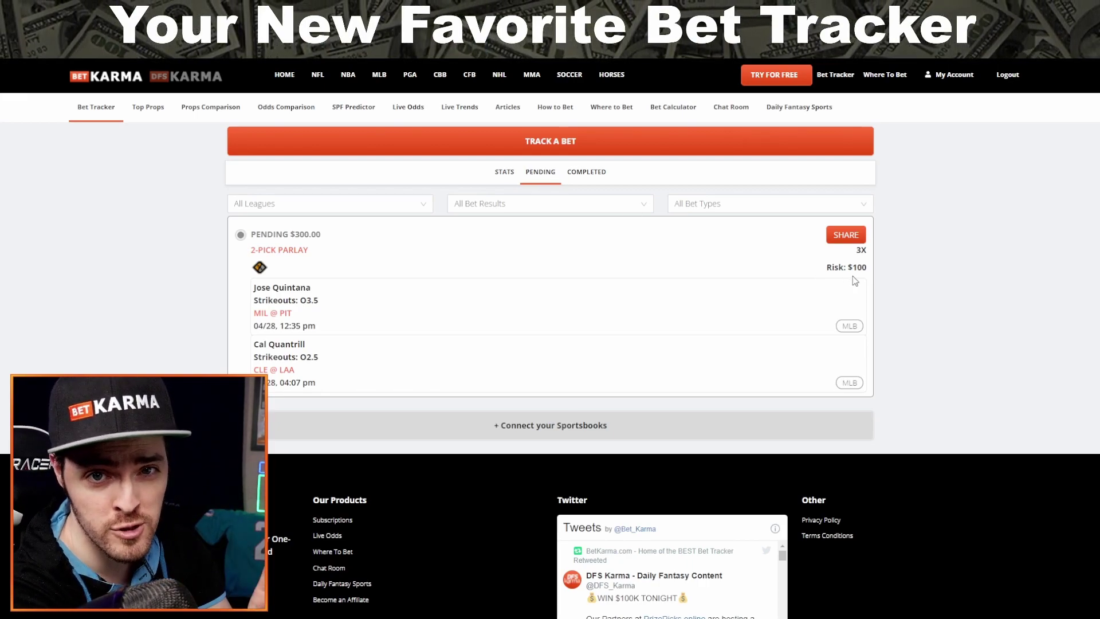
Step: Copy the parlay's share link, highlight both strikeout lines, then view the lost $100 ATL bet
{"action": "left_click", "coordinate": [847, 236]}
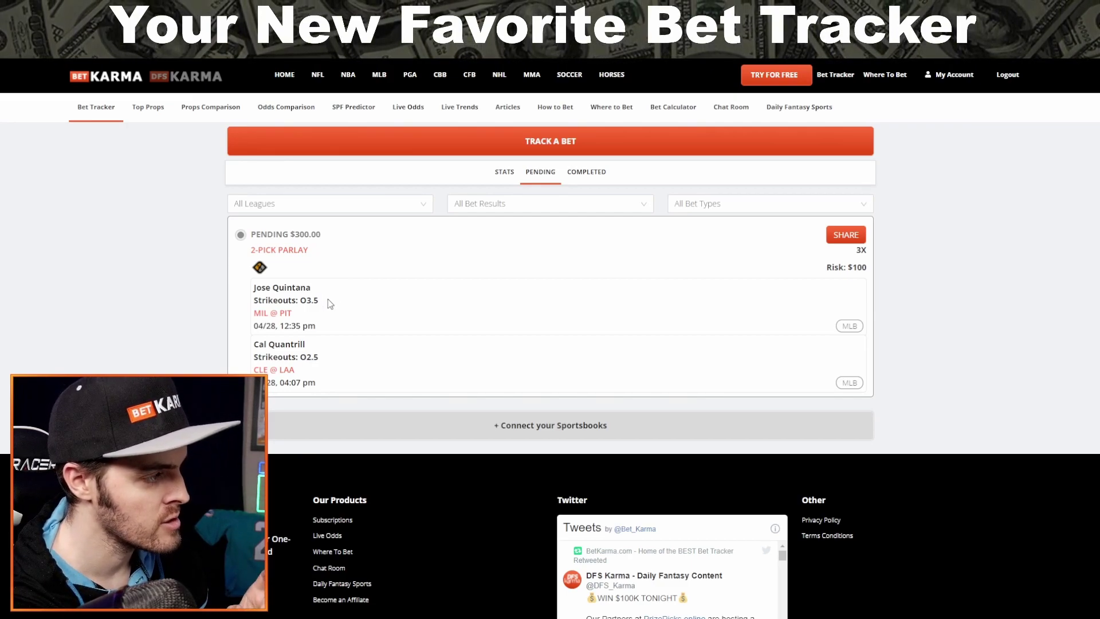
{"action": "left_click_drag", "start_coordinate": [328, 299], "coordinate": [255, 301]}
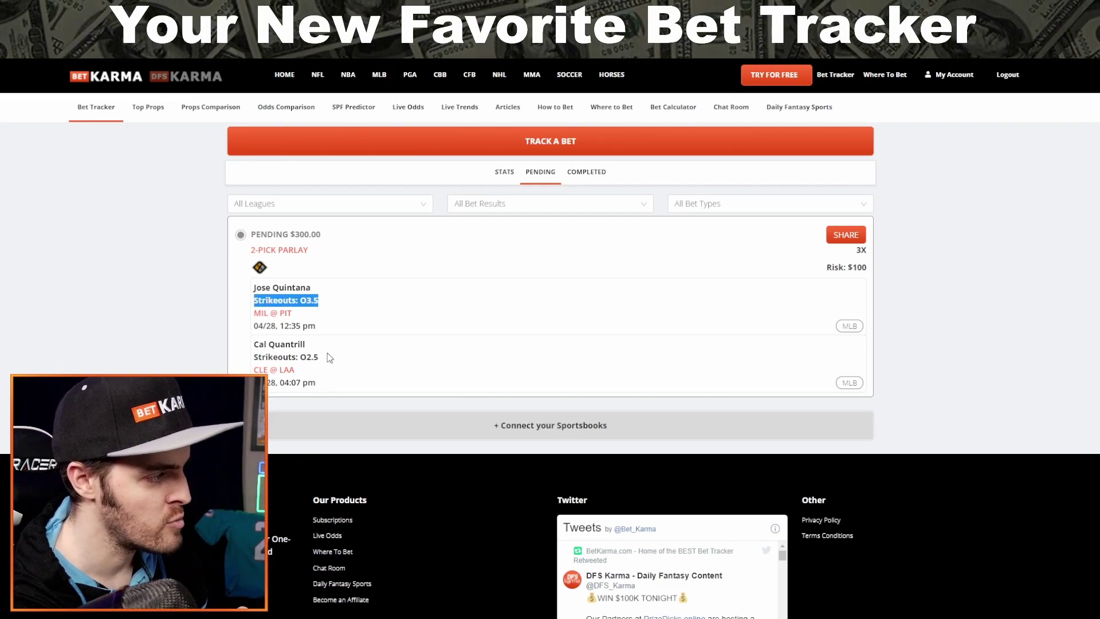
{"action": "left_click_drag", "start_coordinate": [329, 359], "coordinate": [250, 358]}
{"action": "left_click", "coordinate": [360, 350]}
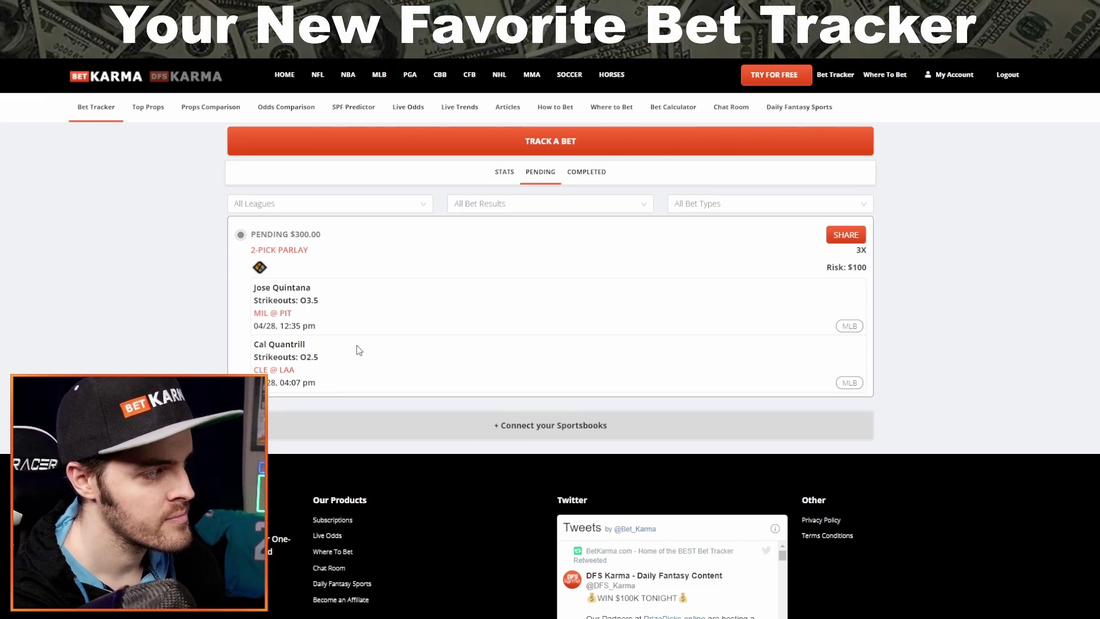
{"action": "left_click", "coordinate": [590, 175]}
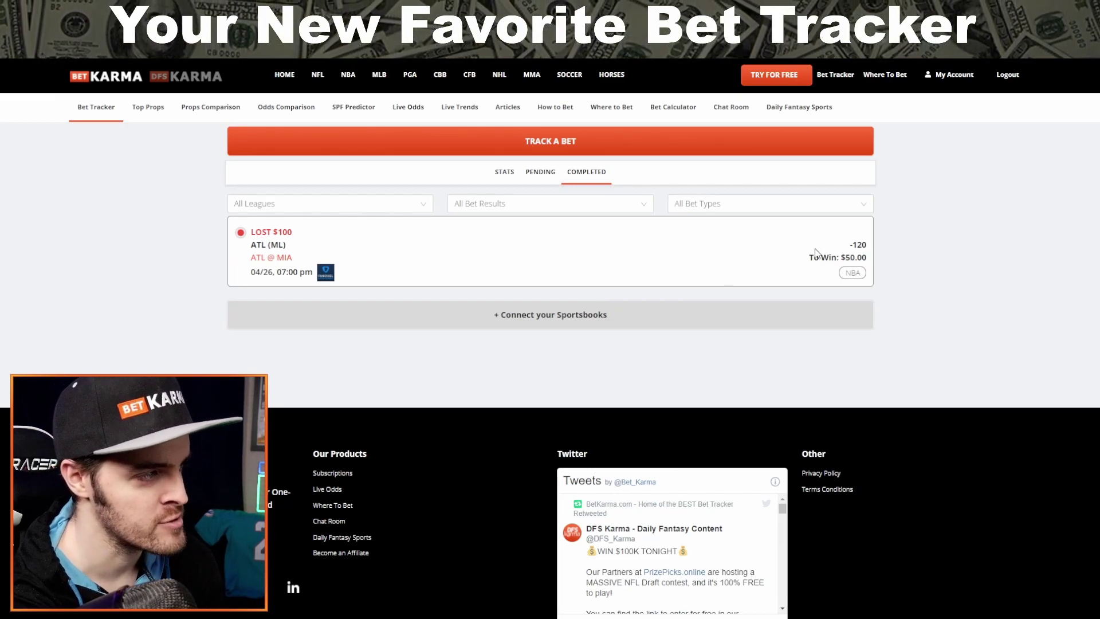
Step: Switch between Pending and Completed, finishing on the pending $300 two-pick parlay
{"action": "left_click", "coordinate": [545, 182]}
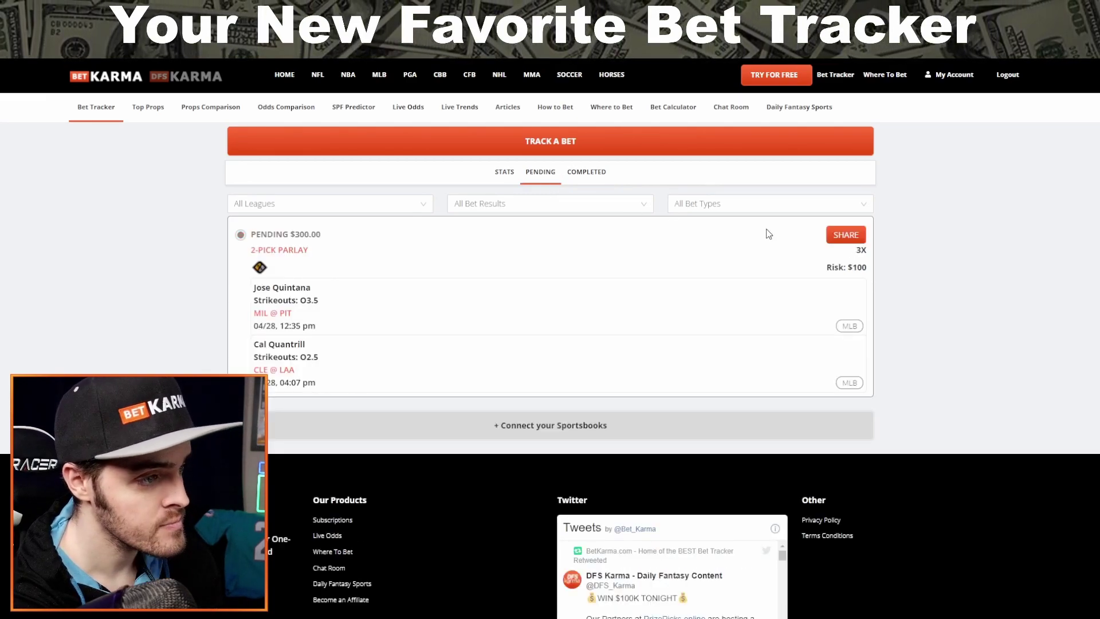
{"action": "left_click", "coordinate": [580, 174]}
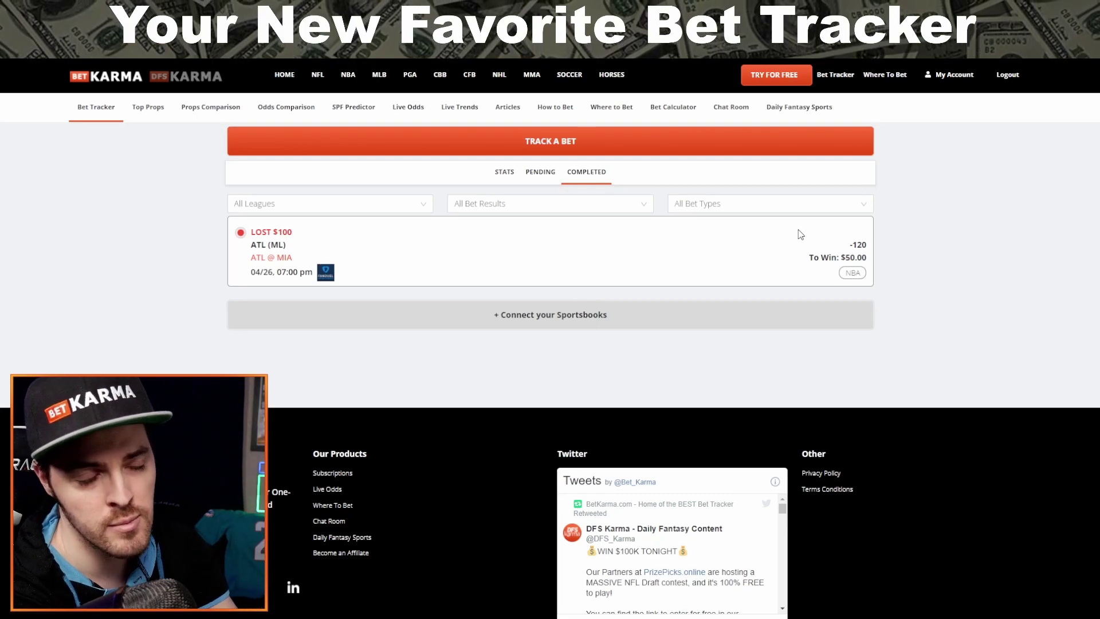
{"action": "left_click", "coordinate": [537, 175]}
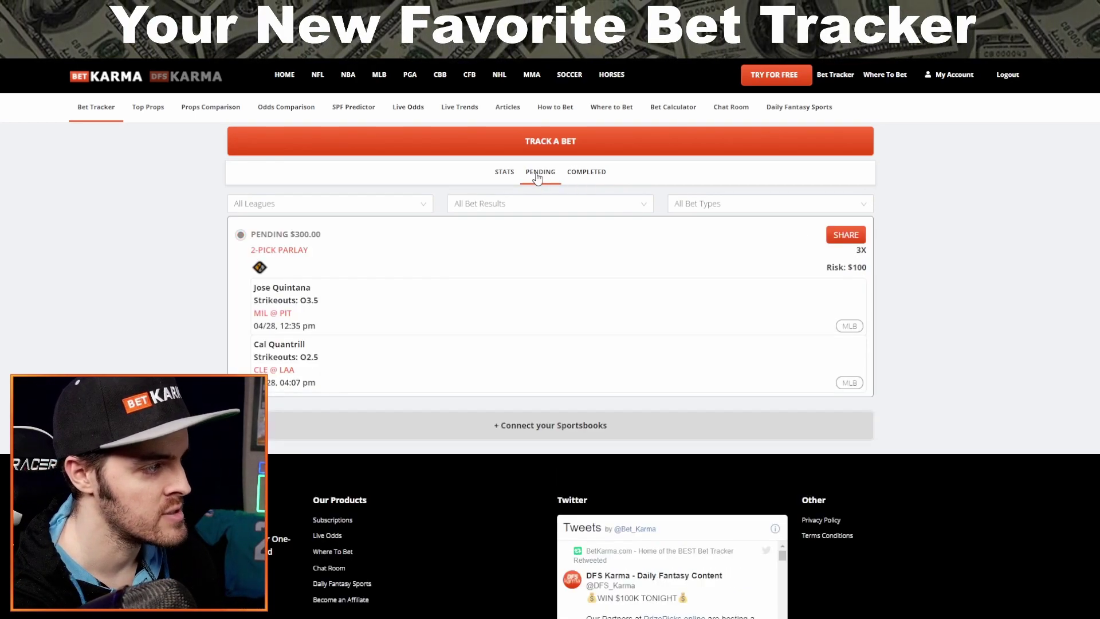